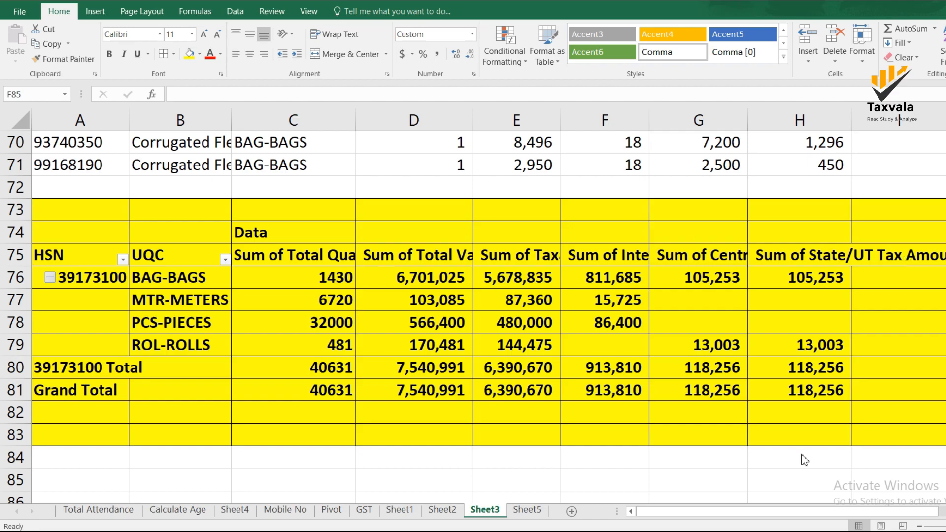
Select rows 72 to 84, which hold the yellow HSN pivot summary beneath the data.
click(82, 189)
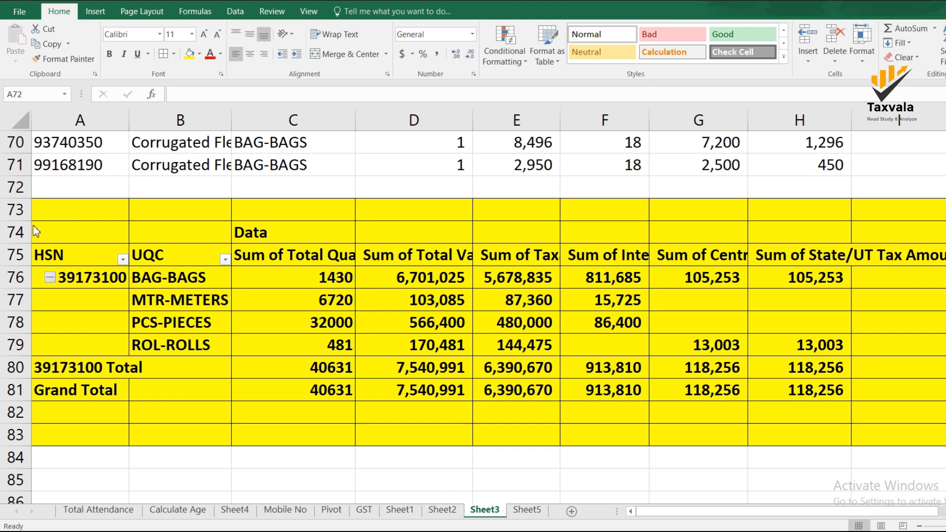
click(11, 191)
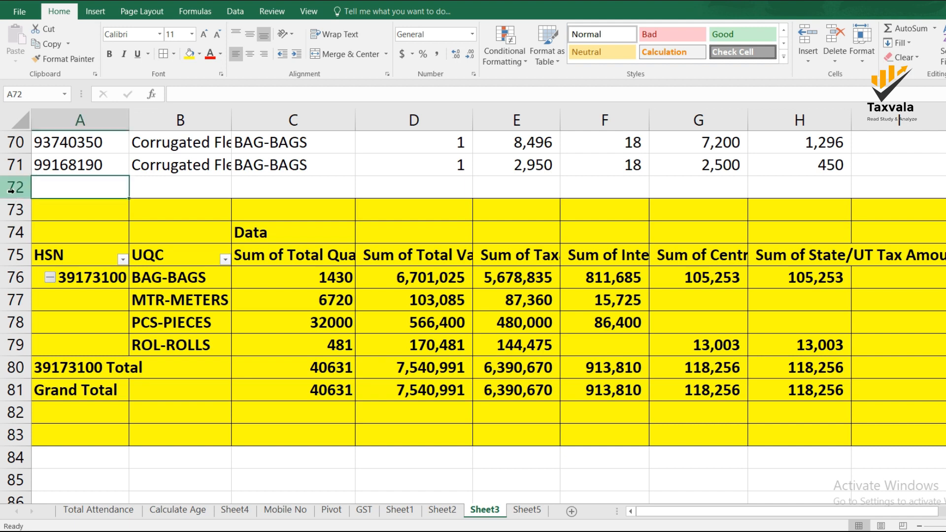
click(11, 190)
drag(11, 191, 12, 466)
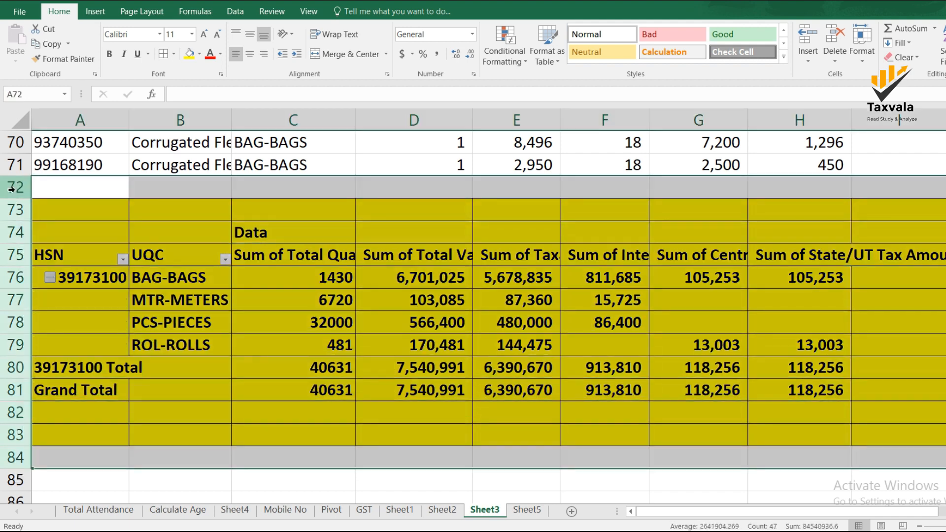
key(Delete)
Examine the HSN codes in column A at the start of the data table.
key(Up)
key(Up)
key(Up)
key(Up)
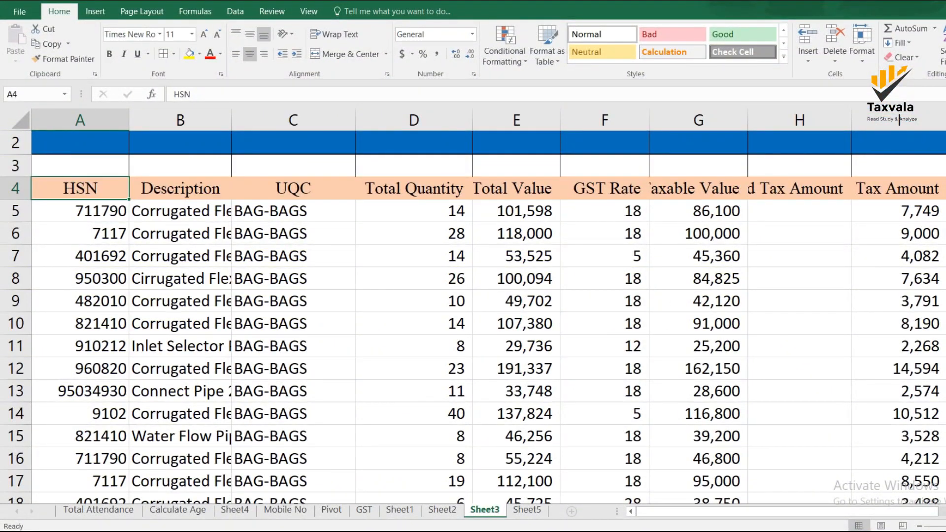
key(Down)
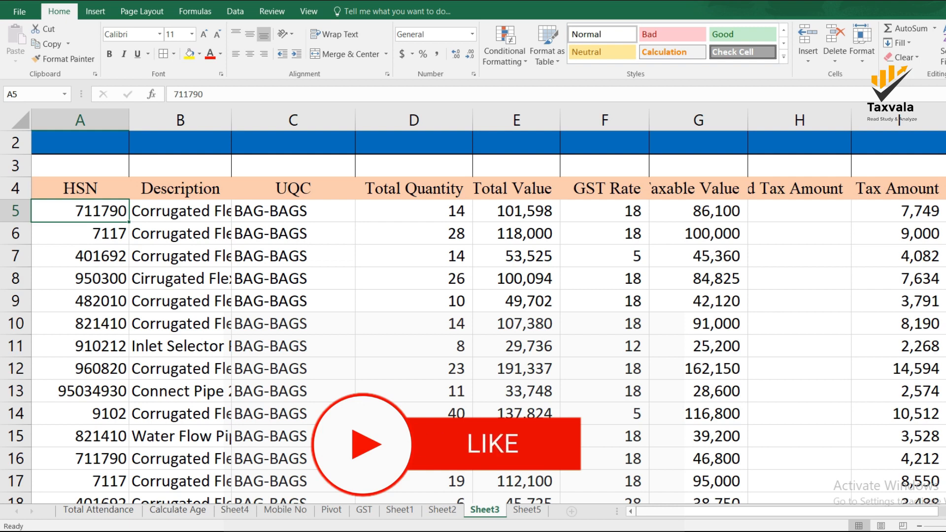
click(84, 463)
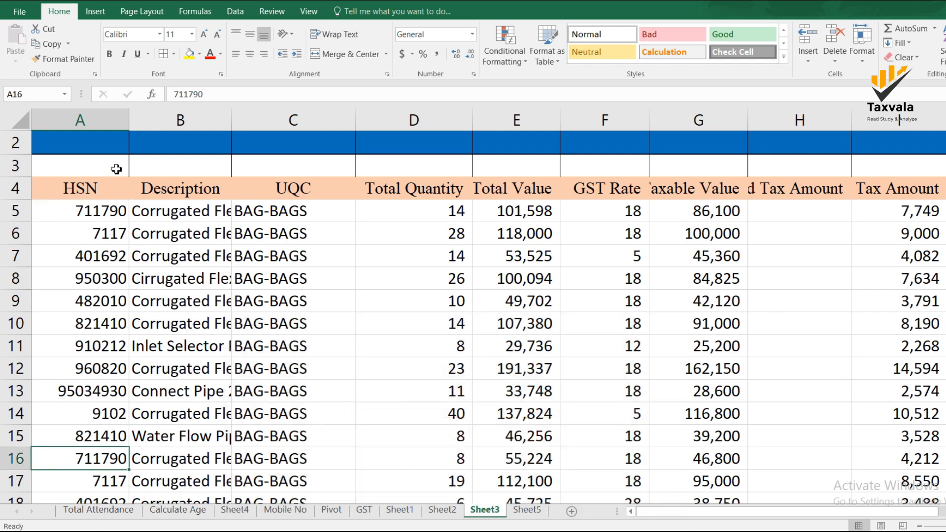
Select the data table from the HSN header in A4 across all columns to its last row and turn on AutoFilter.
key(Up)
key(Up)
key(Up)
key(Up)
key(Up)
key(Up)
key(Up)
key(Up)
key(Up)
key(Up)
key(Up)
key(Up)
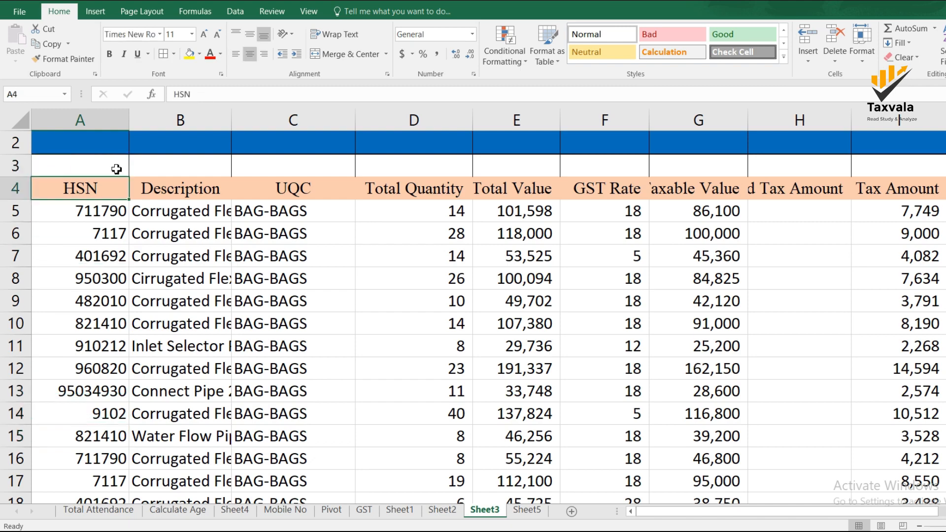
key(shift+Right)
key(shift+Right)
key(shift+Right)
key(shift+Right)
key(shift+Right)
key(shift+Right)
key(shift+Right)
key(shift+Right)
key(shift+Right)
key(shift+Right)
key(shift+Down)
key(ctrl+shift+Down)
key(alt+d)
key(f)
key(f)
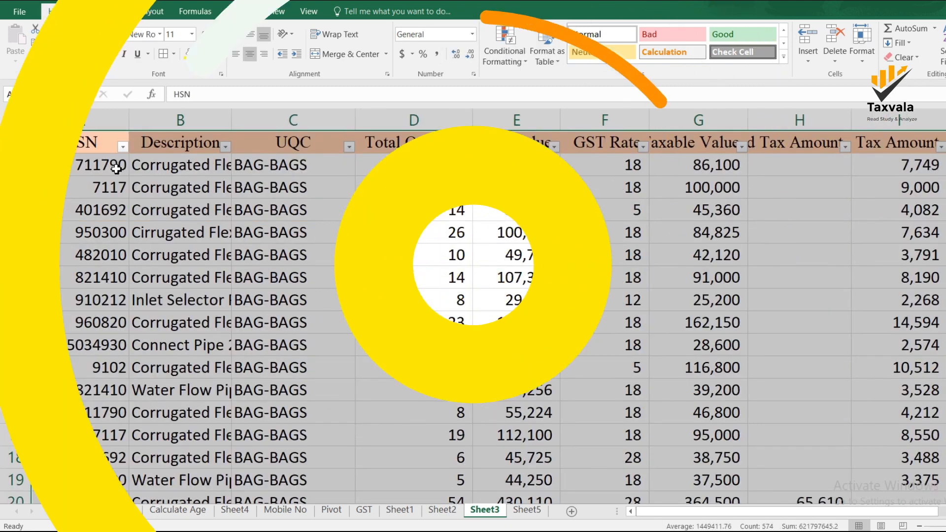
Filter the HSN column to show only code 7117.
key(alt+Down)
key(Down)
key(Down)
key(Down)
key(Down)
key(Down)
key(Down)
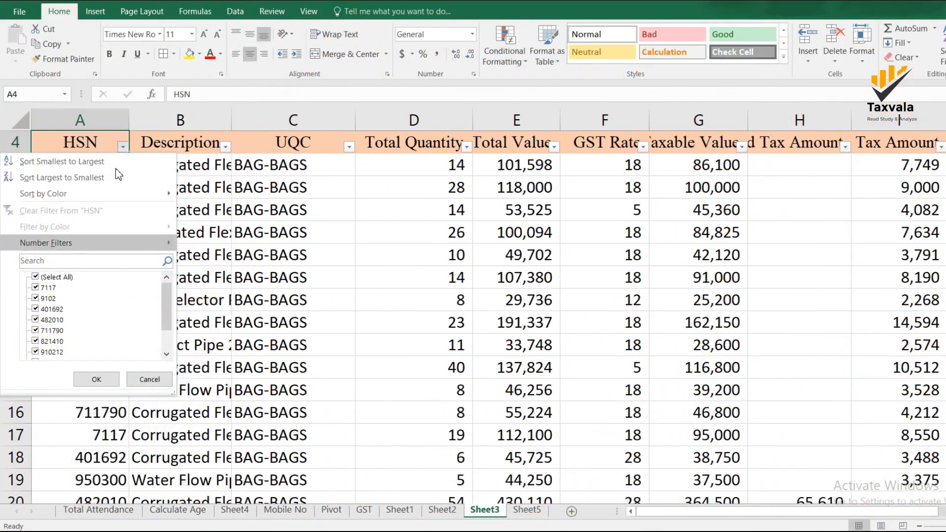
key(Down)
key(Down)
key(space)
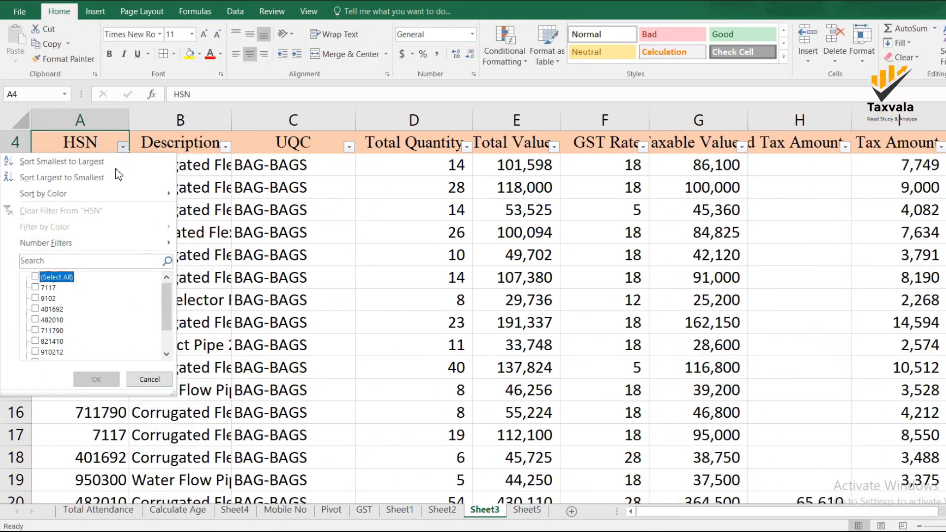
key(Down)
key(space)
key(Return)
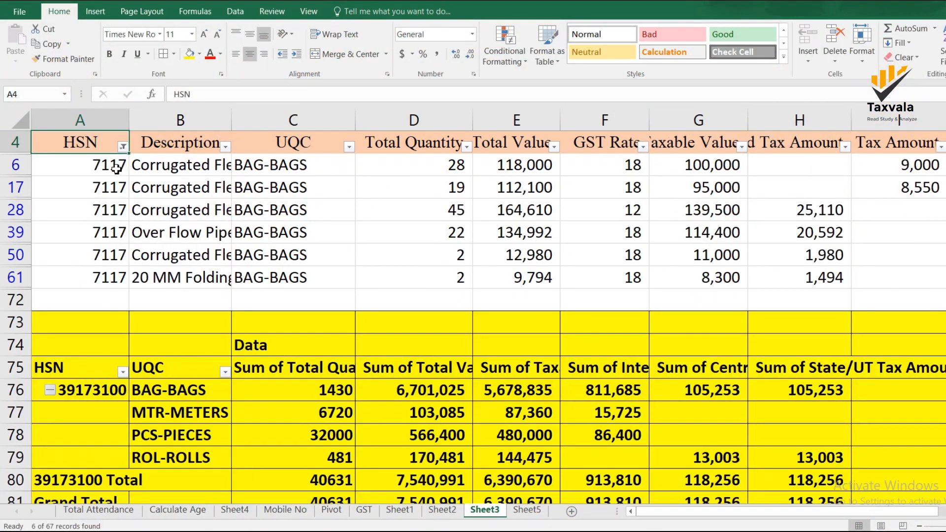
Select the Total Value amounts of the filtered 7117 rows, E6 to E61, to read their sum.
key(Down)
key(Down)
key(Up)
key(Right)
key(Right)
key(Right)
key(Right)
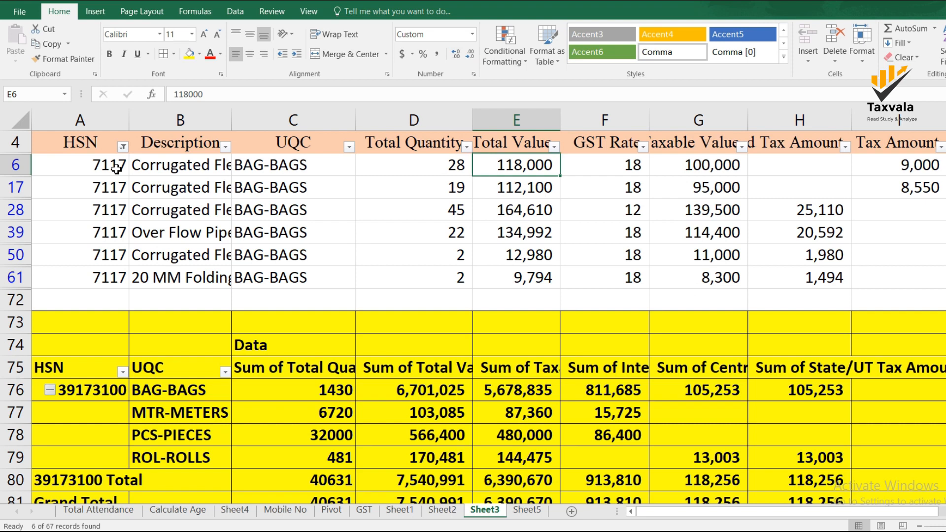
key(Down)
key(Down)
key(Down)
key(Down)
key(Down)
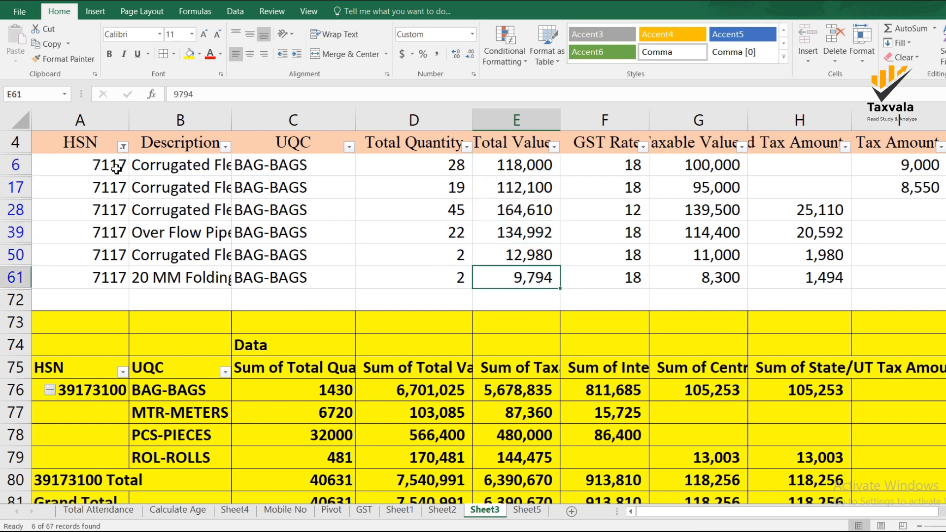
key(ctrl+shift+Up)
key(shift+Down)
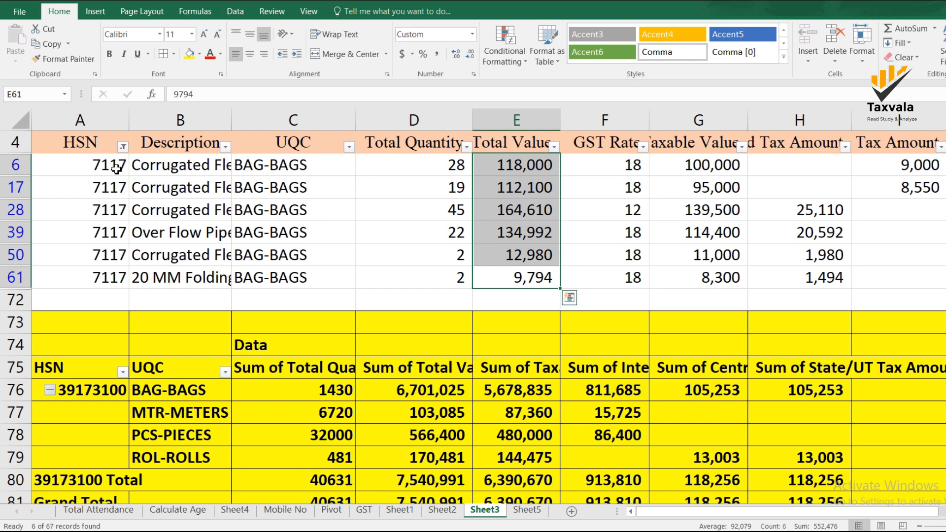
Compare the filtered 7117 rows with the yellow HSN and UQC pivot summary beneath them.
click(122, 193)
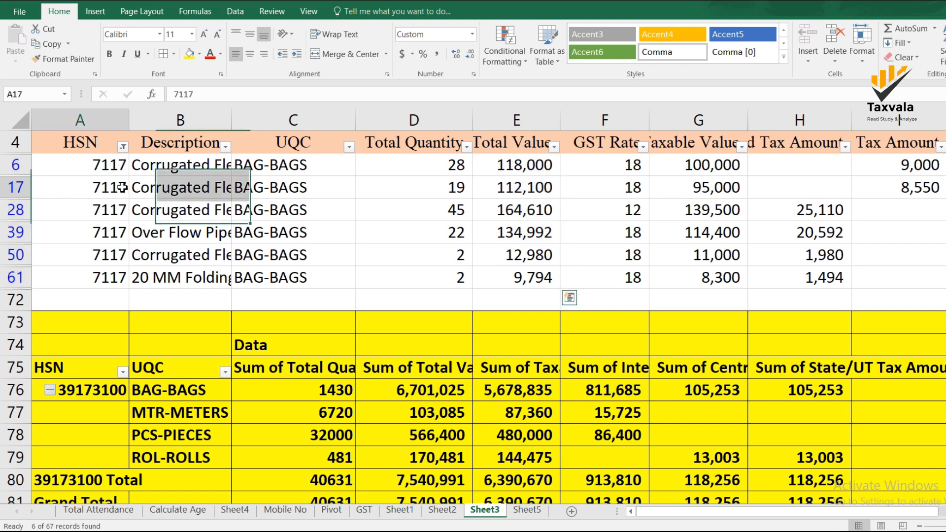
scroll(130, 389, down, 1)
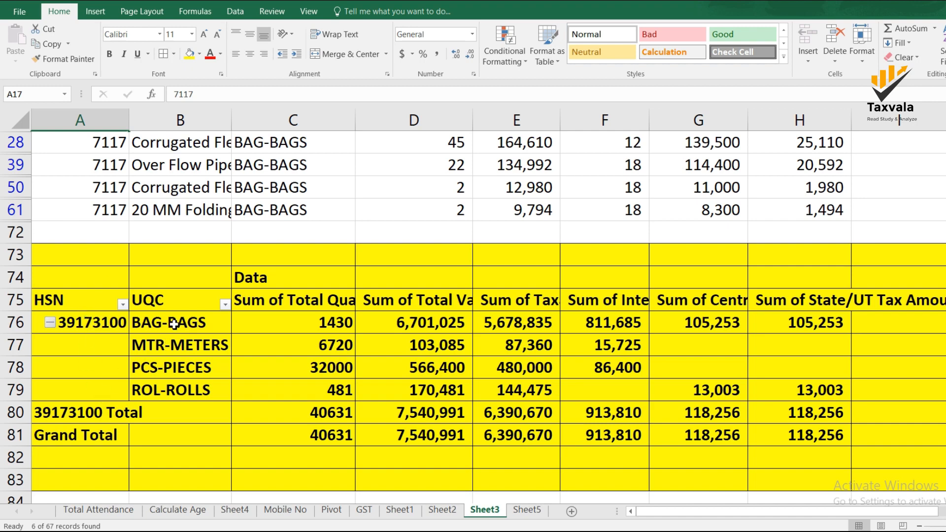
scroll(177, 260, up, 2)
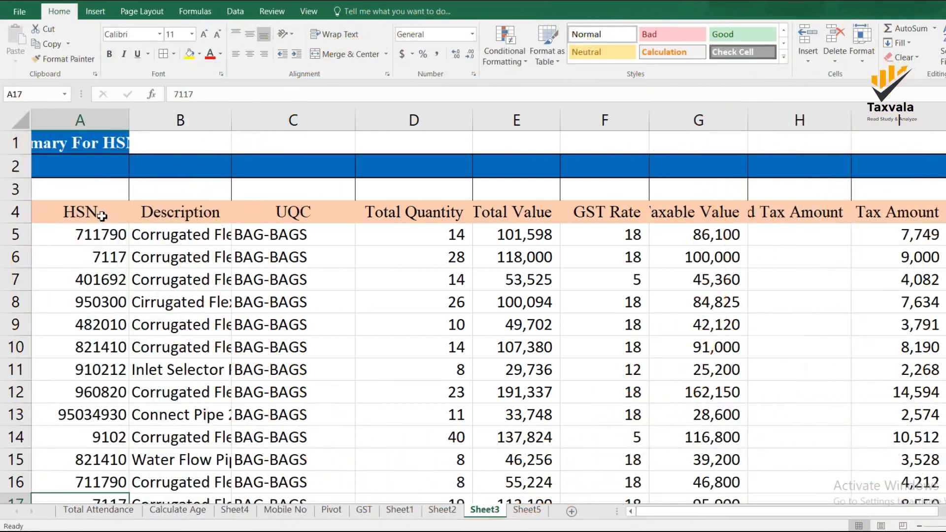
Select the HSN data table from header cell A4 through K71 to check its extent.
click(103, 215)
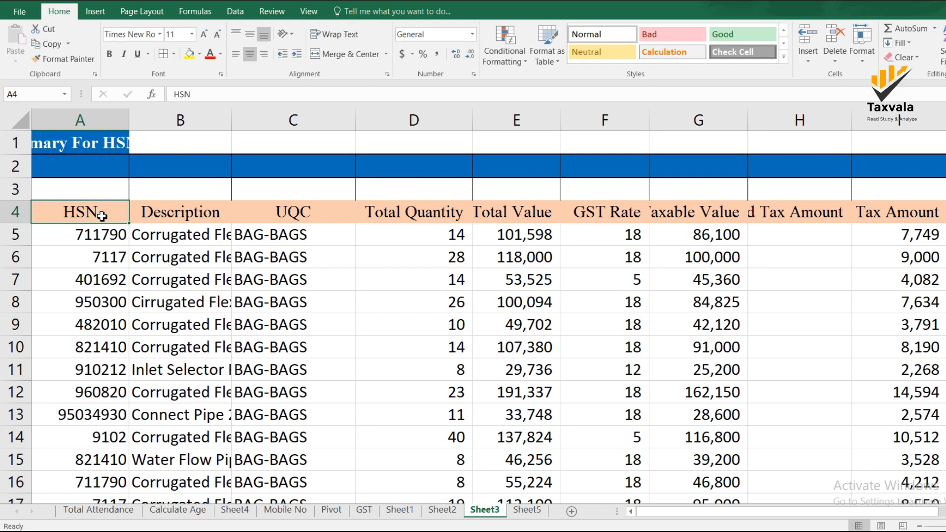
scroll(102, 215, down, 4)
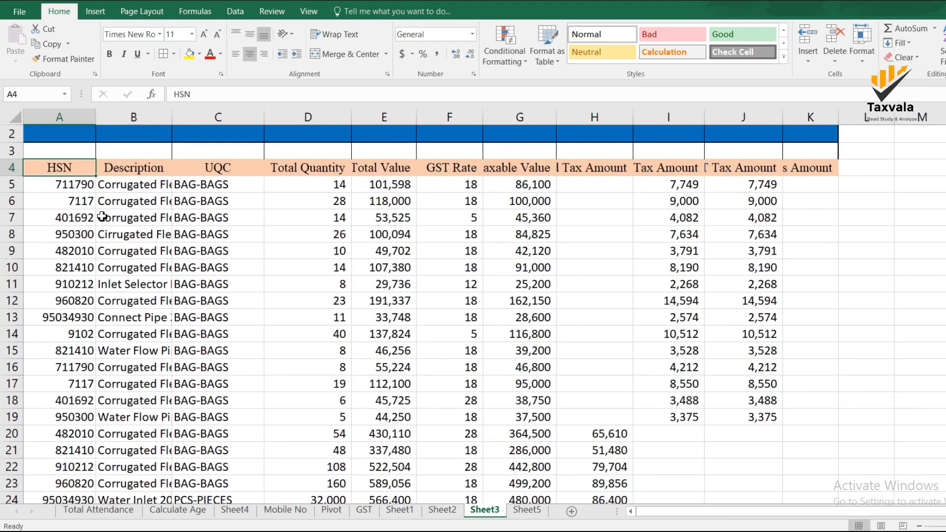
key(ctrl+shift+Right)
key(ctrl+shift+Down)
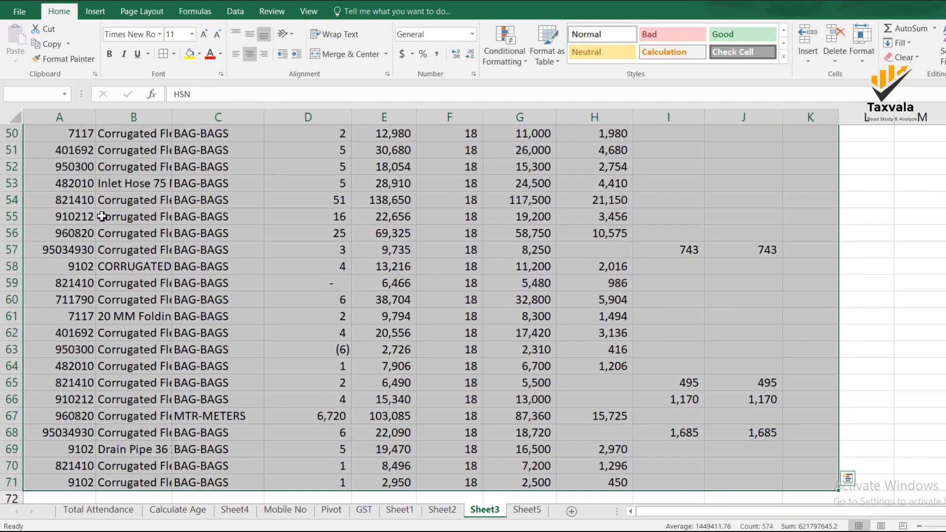
key(Down)
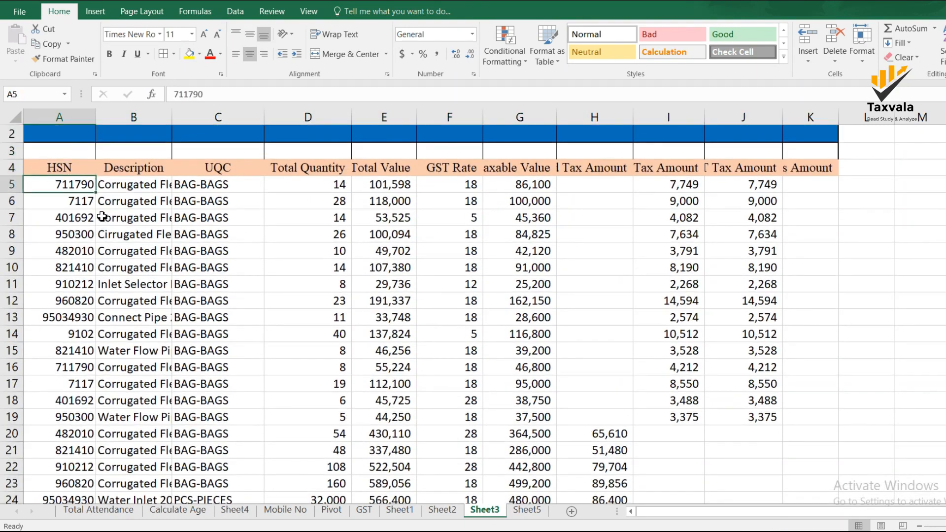
Freeze the panes above row 5 and unfreeze them again.
key(shift+space)
key(alt+w)
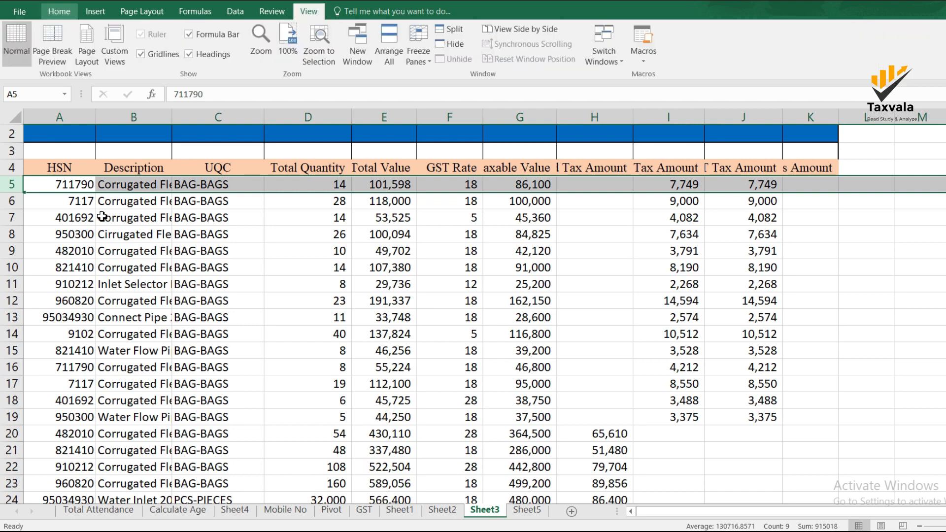
key(f)
key(f)
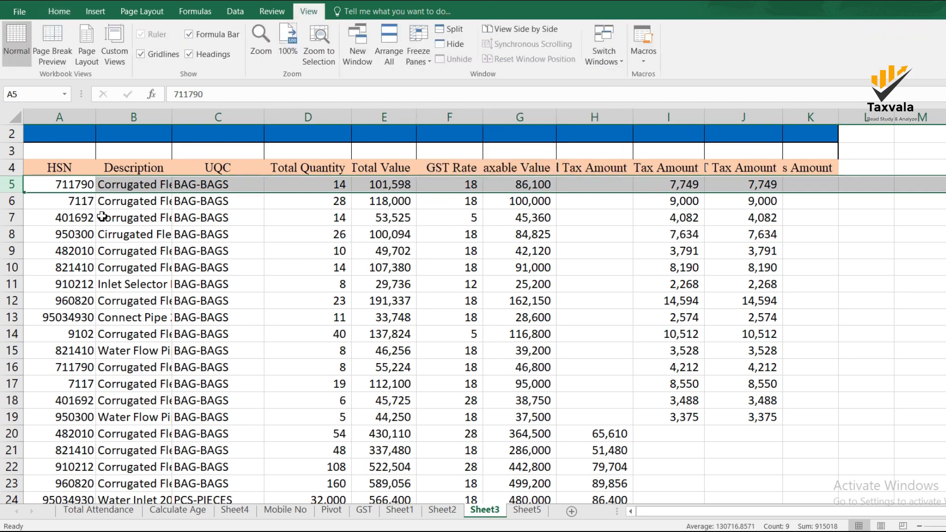
key(alt+w)
key(f)
key(f)
Select row 5 and freeze the panes above it to keep the table headers visible while scrolling.
key(Down)
key(Up)
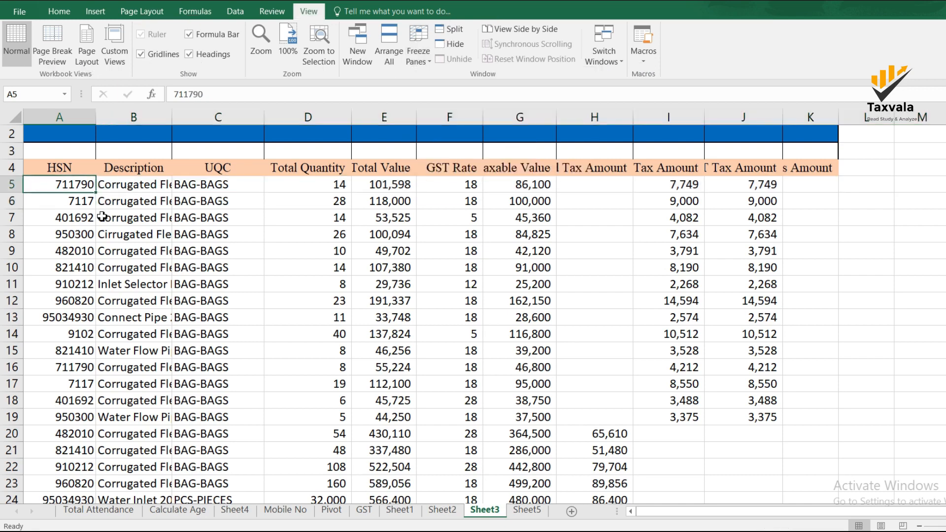
key(Up)
key(Down)
key(Down)
key(Up)
key(shift+space)
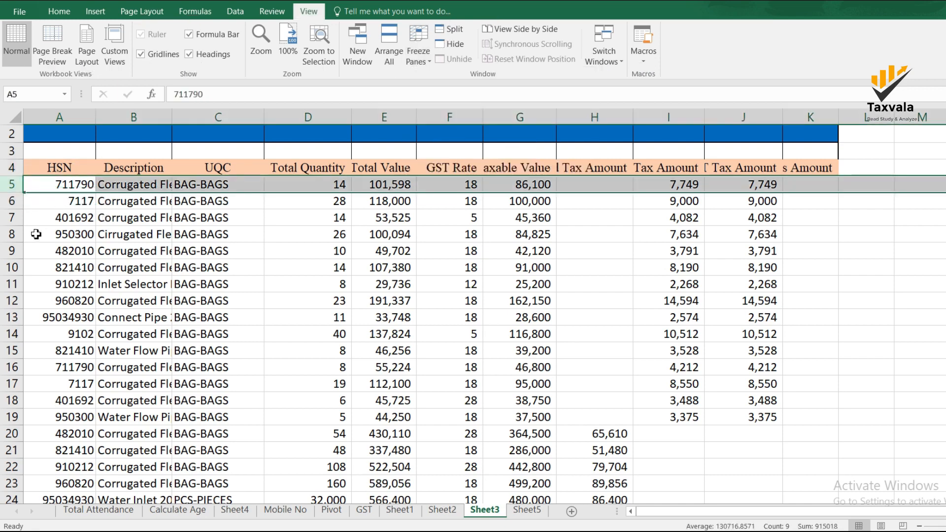
click(4, 184)
key(alt)
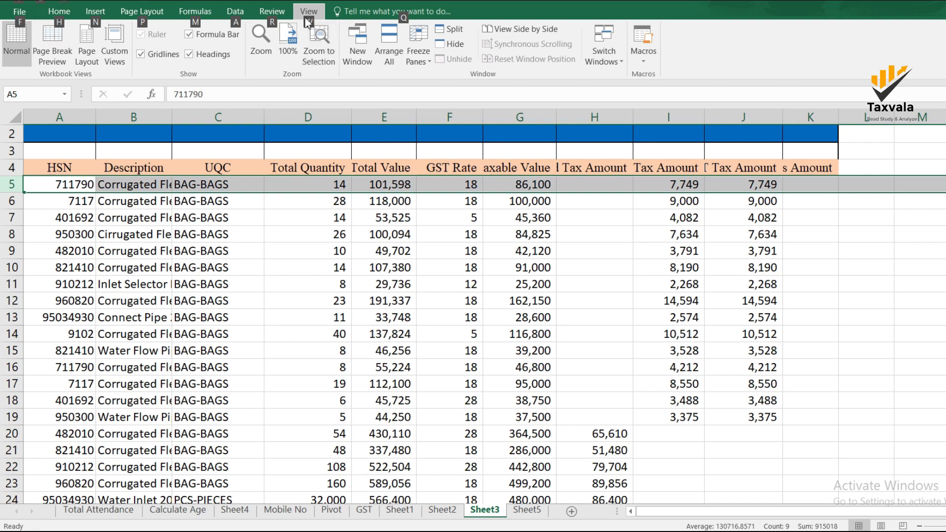
key(w)
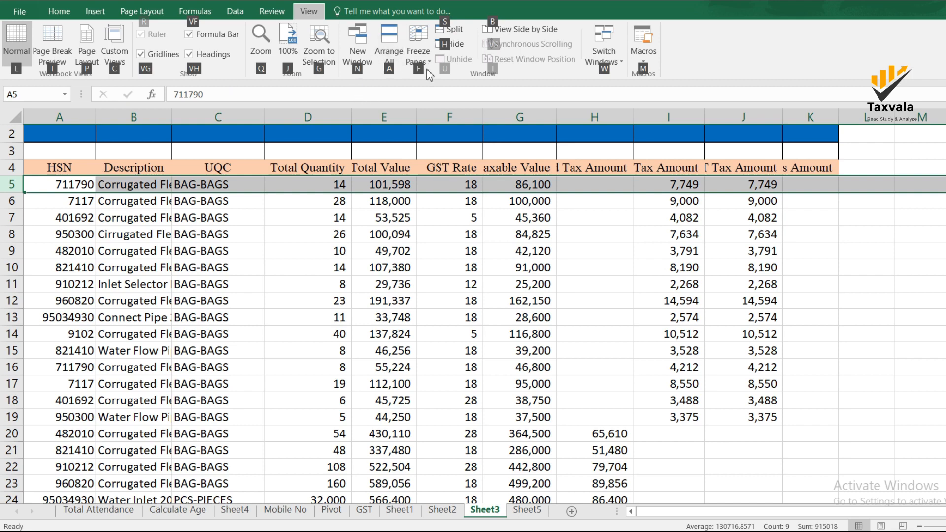
key(f)
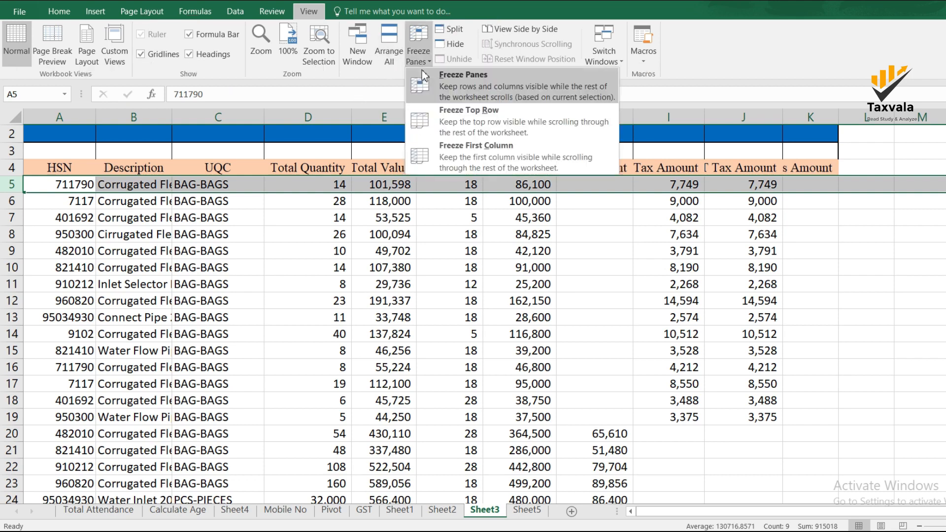
click(430, 101)
scroll(244, 241, down, 7)
scroll(246, 239, down, 4)
scroll(247, 239, up, 11)
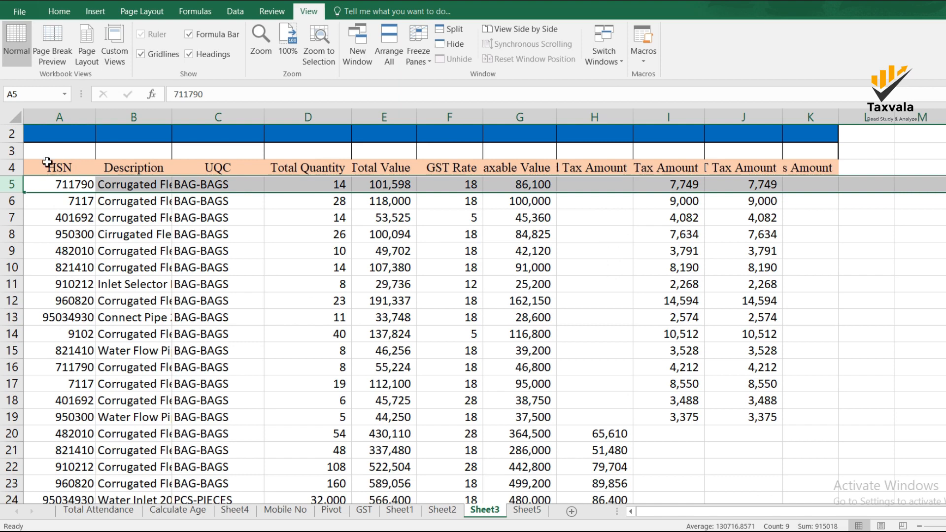
Select the complete HSN data table from header cell A4 through K71.
click(47, 162)
key(ctrl+shift+Right)
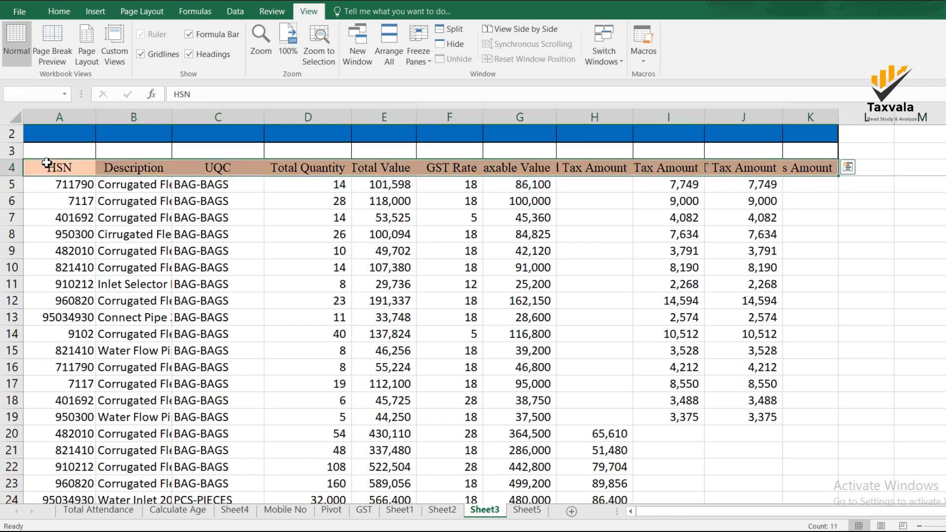
key(ctrl+shift+Down)
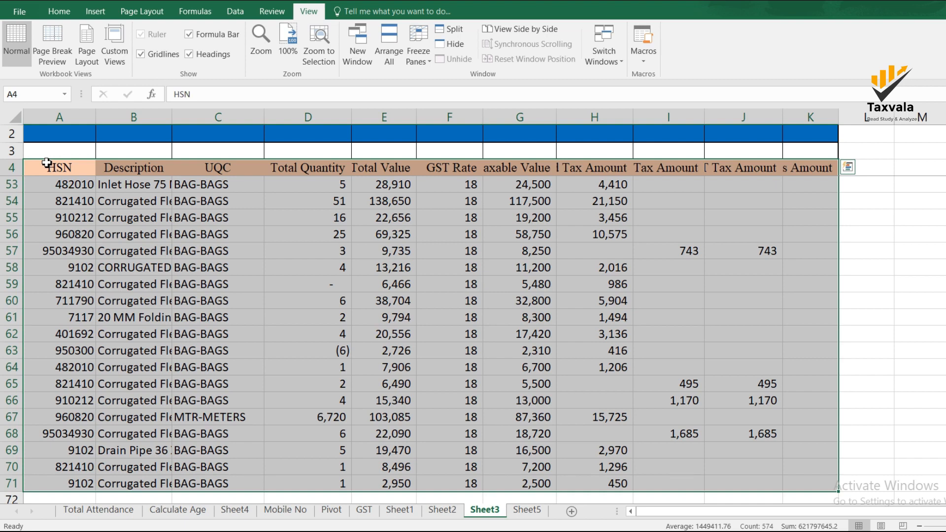
key(alt)
key(n)
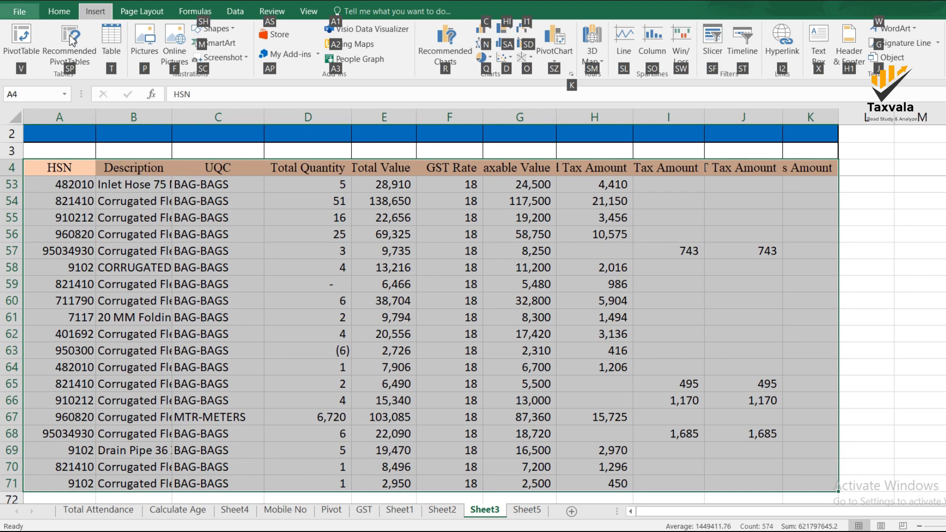
key(v)
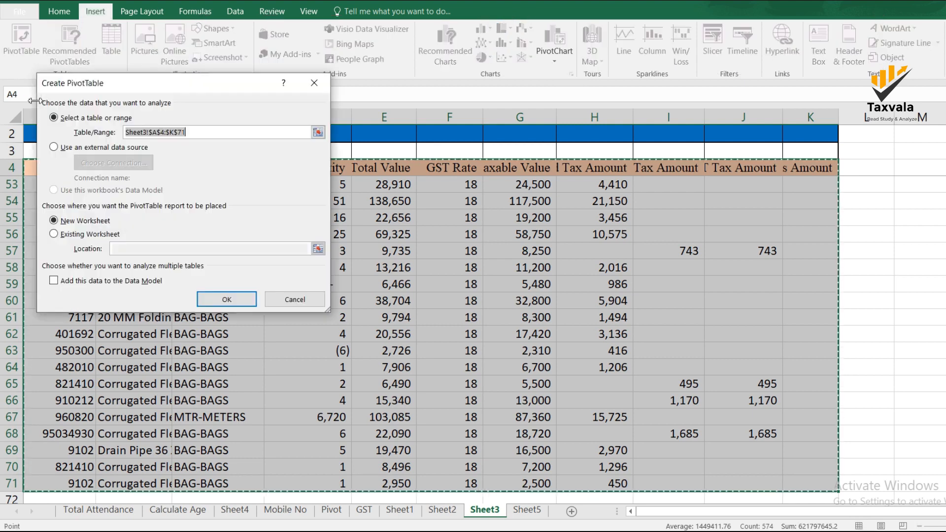
click(315, 82)
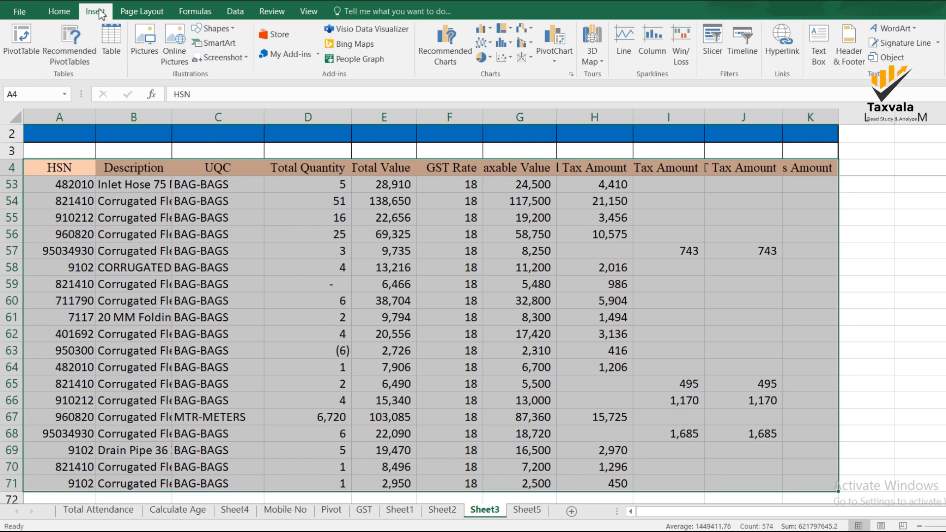
Create a PivotTable from the range Sheet3!$A$4:$K$71 on a new worksheet.
click(58, 11)
click(95, 12)
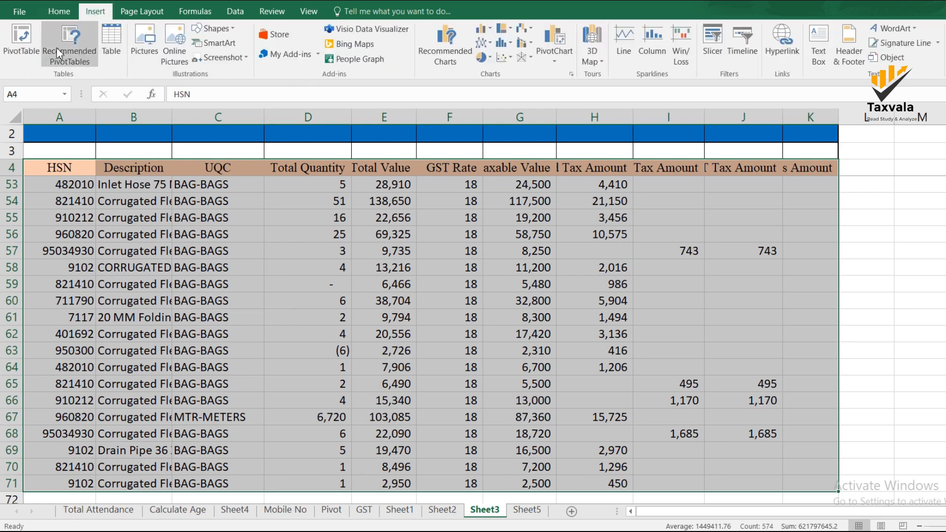
click(28, 53)
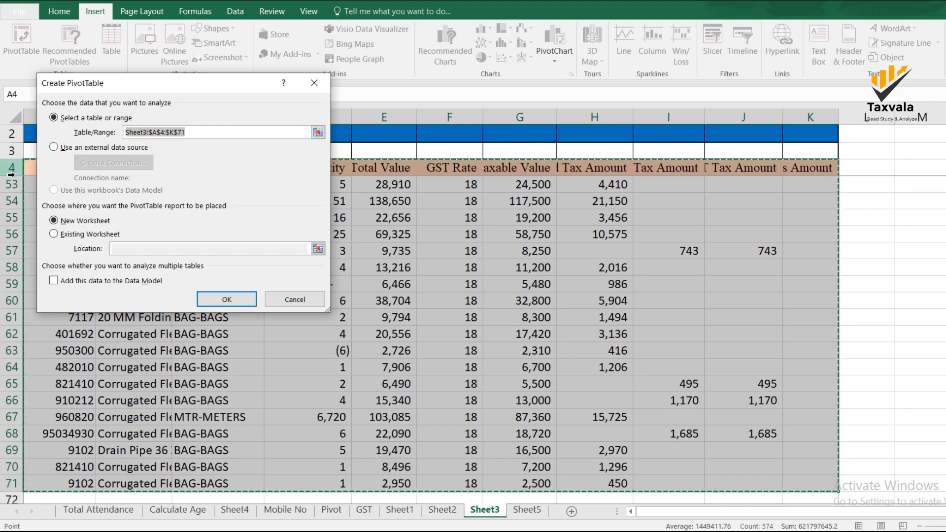
drag(159, 88, 267, 109)
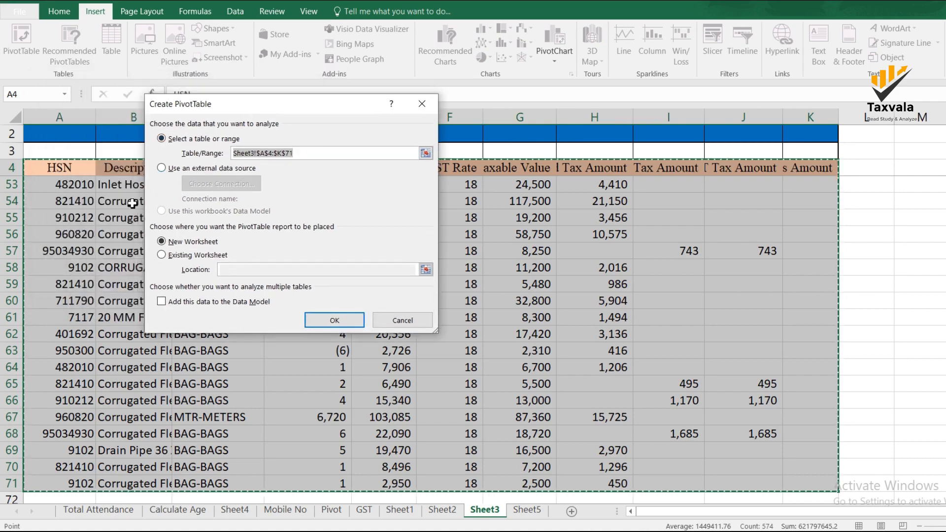
scroll(678, 251, down, 9)
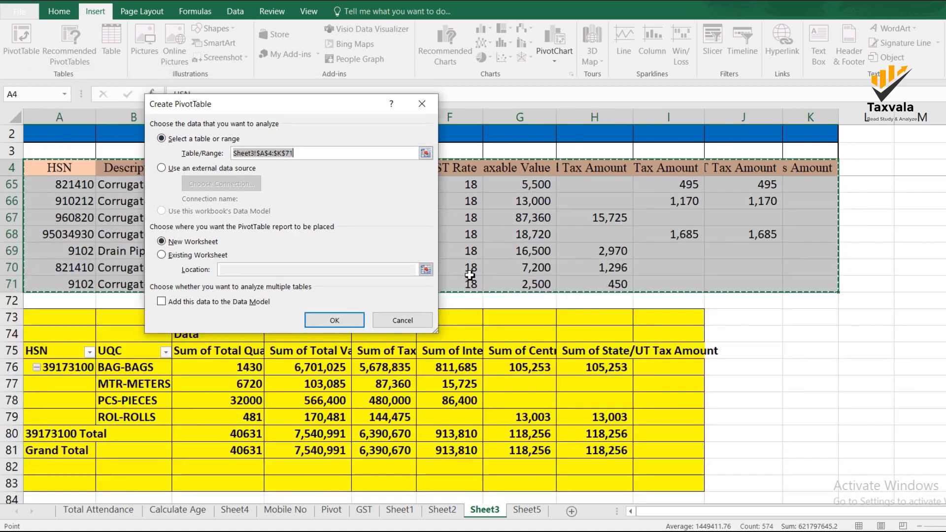
scroll(812, 285, up, 4)
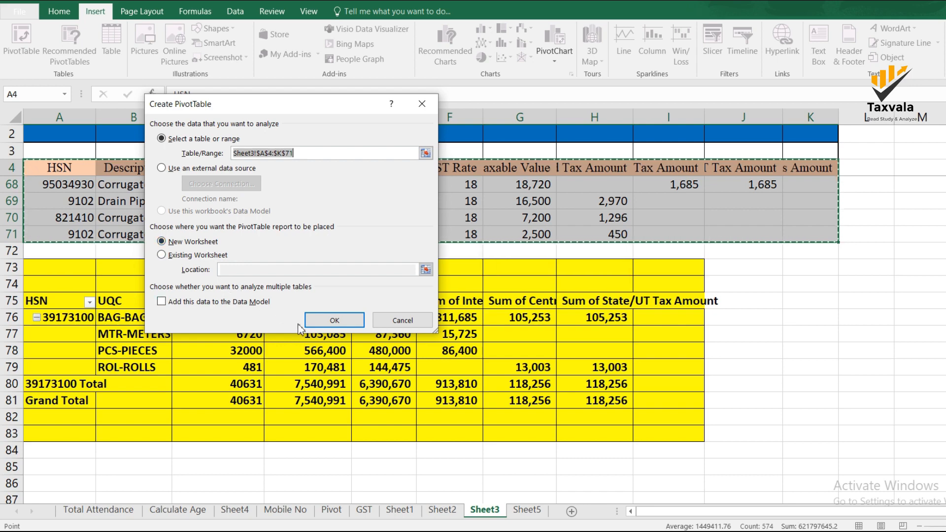
click(324, 321)
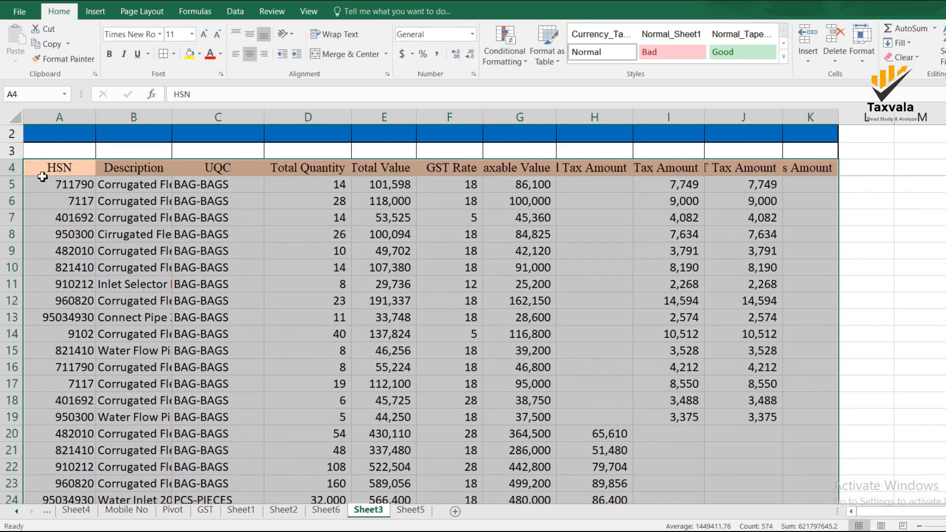
Check how far the header row 4 extends across Sheet3, ending back at the HSN header.
click(43, 176)
key(ctrl+Right)
key(ctrl+Right)
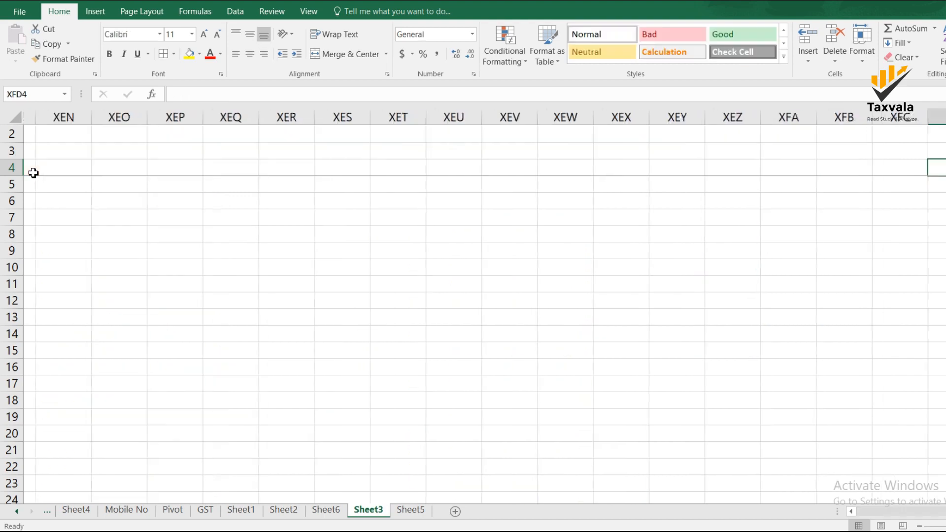
key(ctrl+Left)
key(Left)
key(Left)
key(Left)
key(Left)
key(Left)
key(Left)
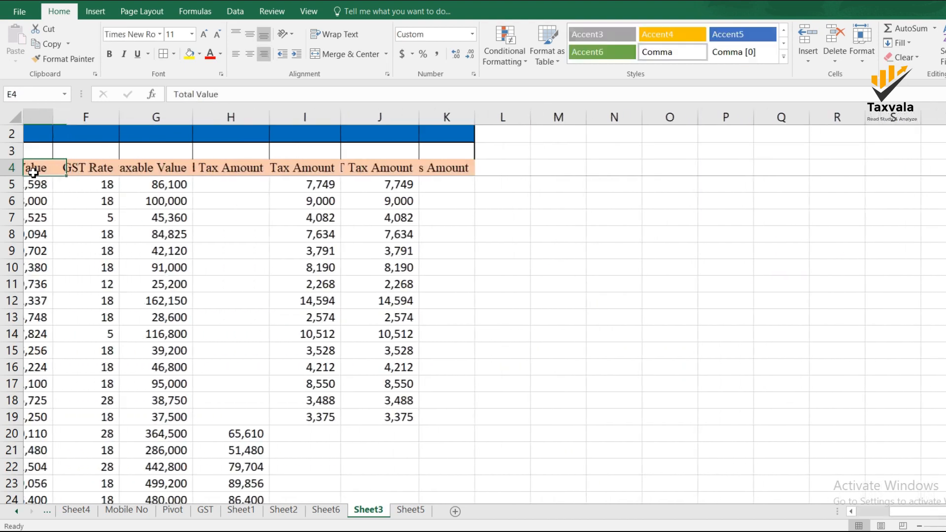
key(Left)
key(Left)
key(Left)
key(Left)
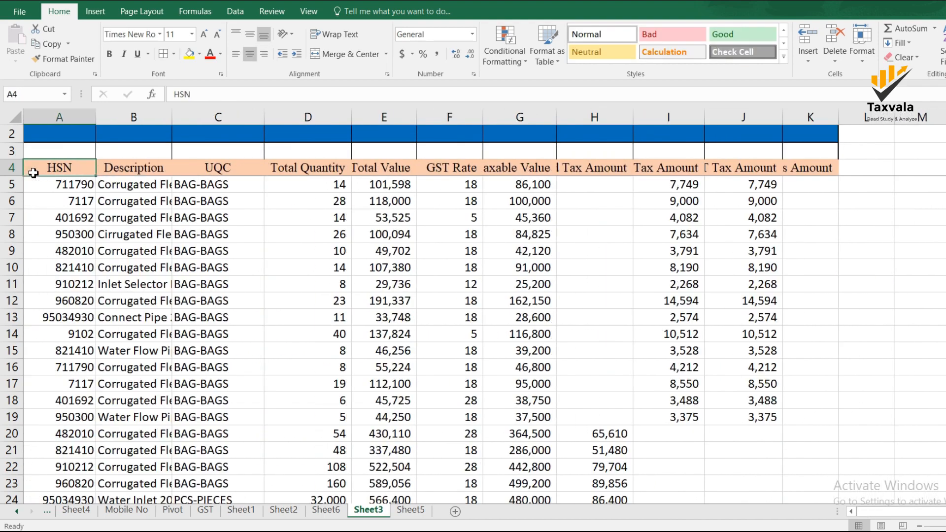
Go through the row 4 headers on Sheet3 and autofit the width of the Taxable Value column.
key(Right)
key(Right)
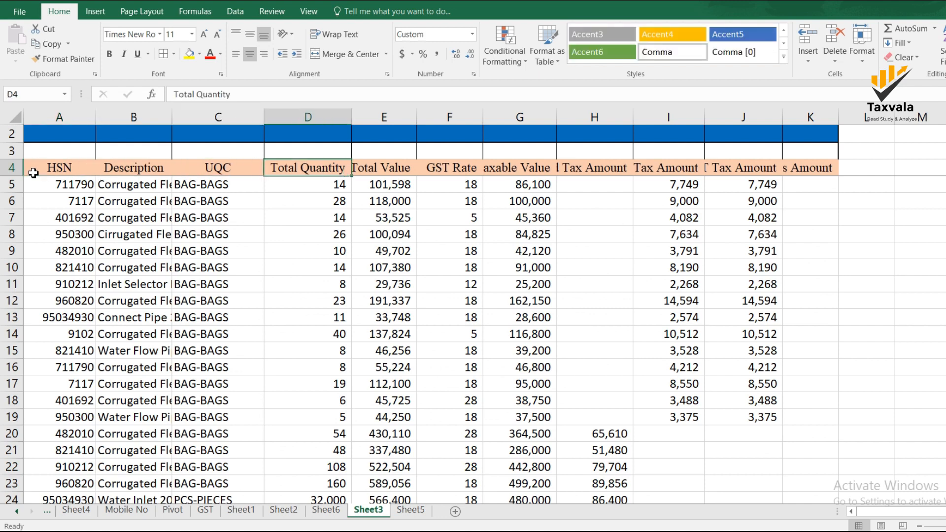
key(Right)
key(Right)
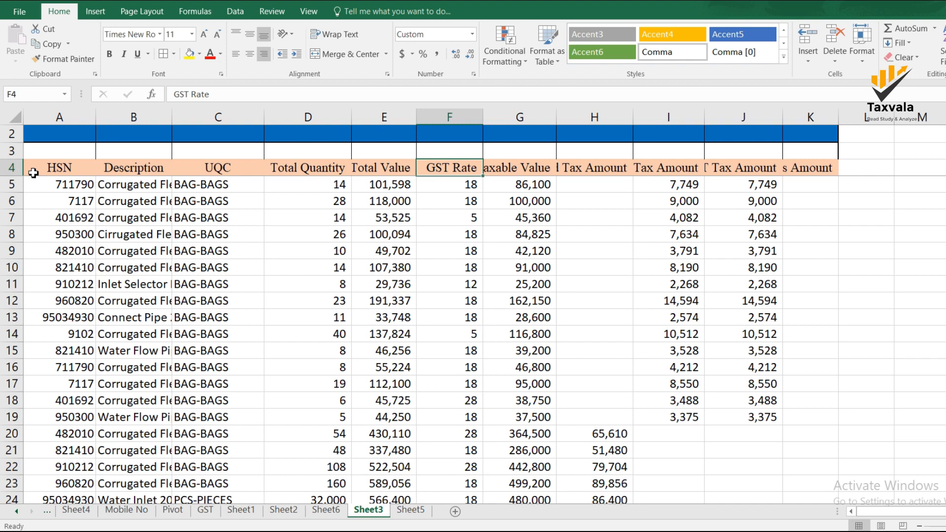
key(Right)
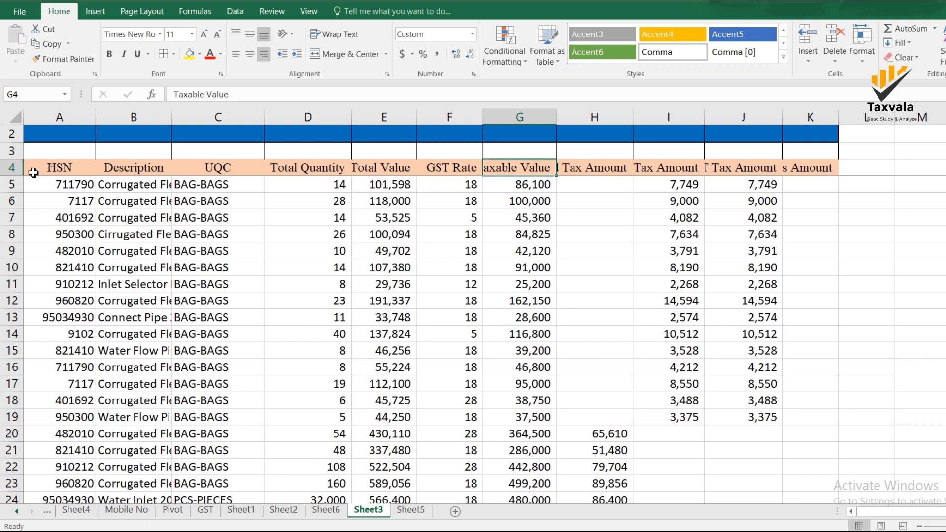
key(alt+h)
key(o)
key(i)
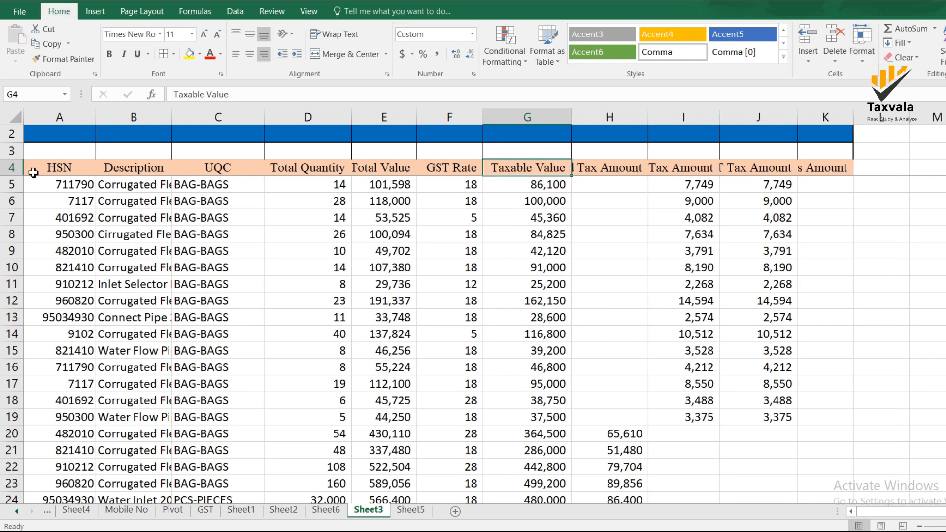
Review the HSN codes in column A and the row 4 headers from HSN to GST Rate.
key(Left)
key(Left)
key(Left)
key(Left)
key(Left)
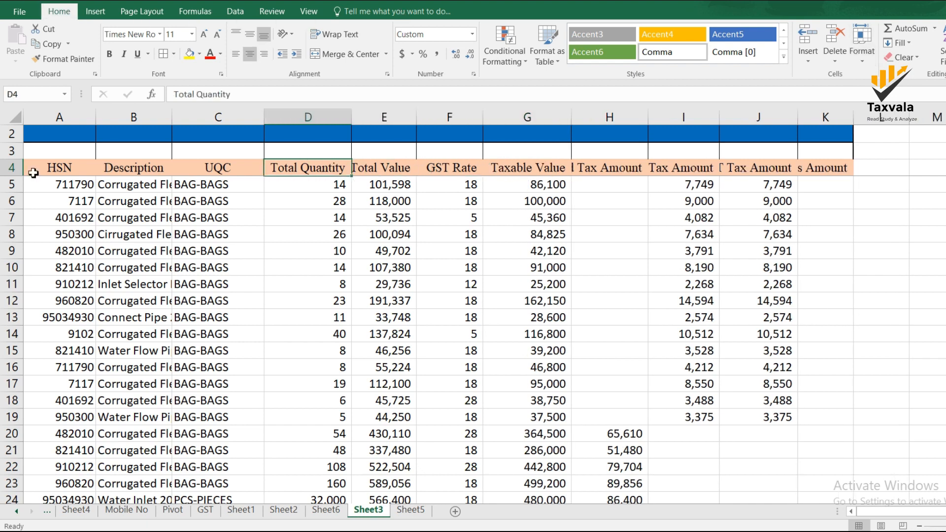
key(Left)
key(Down)
key(Down)
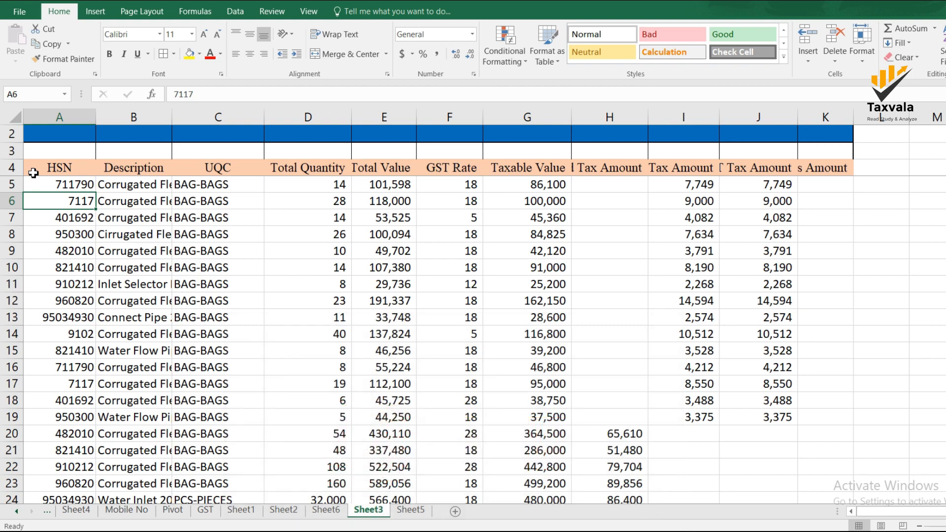
key(Up)
key(Up)
key(Up)
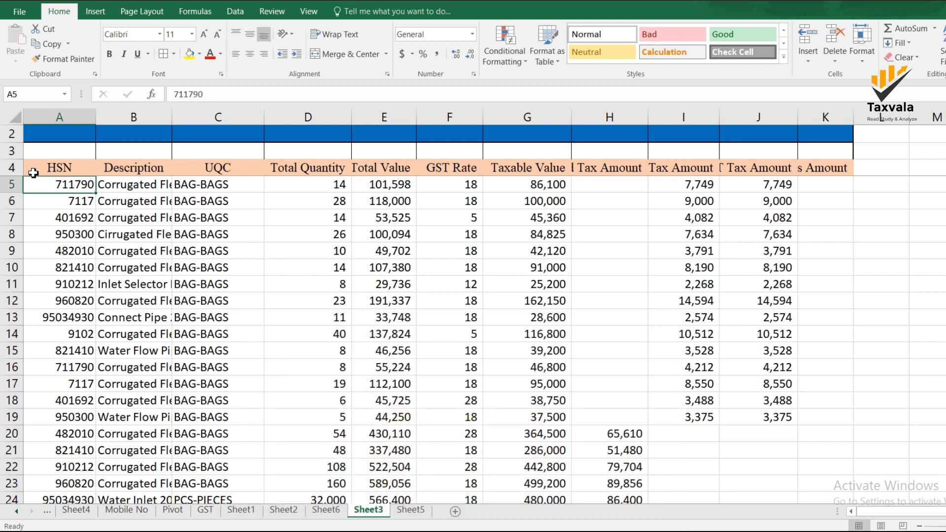
key(Down)
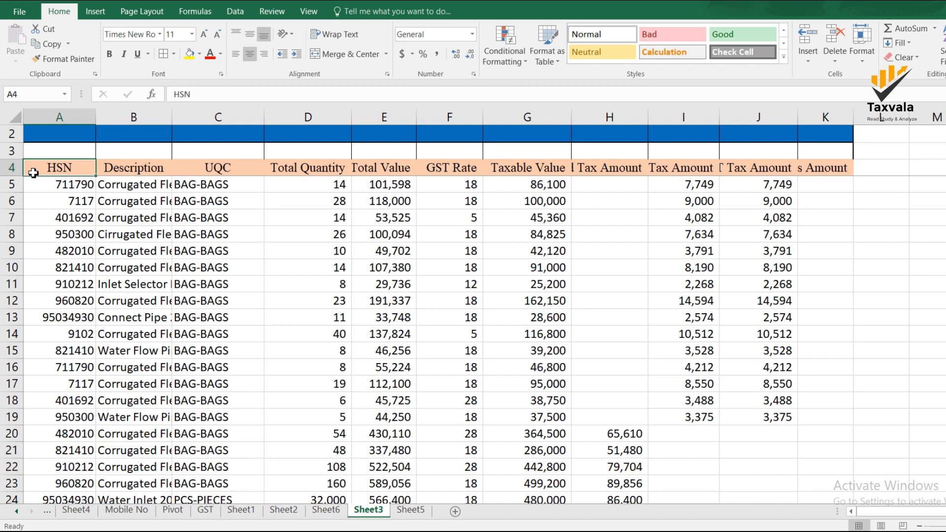
key(Right)
key(Right)
key(Right)
key(Right)
key(Right)
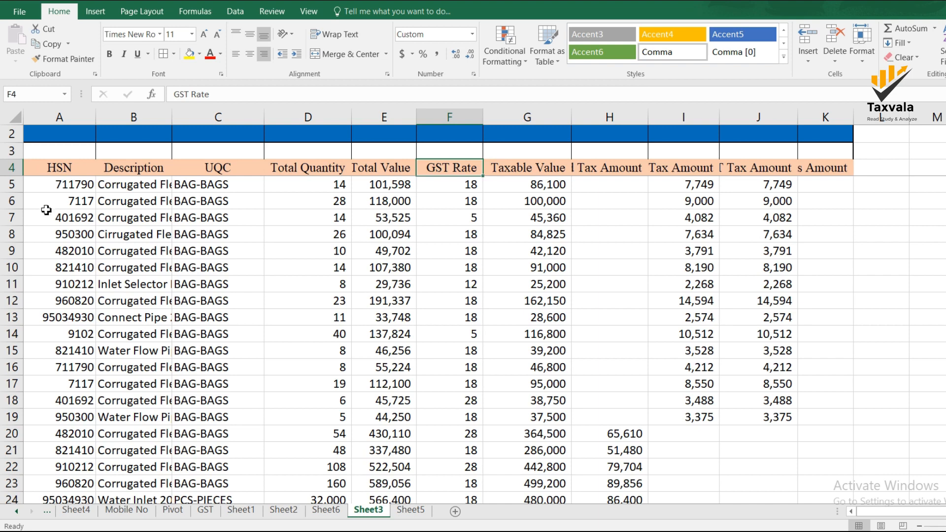
Open the empty PivotTable on Sheet6 and place the HSN field in the rows area.
click(320, 511)
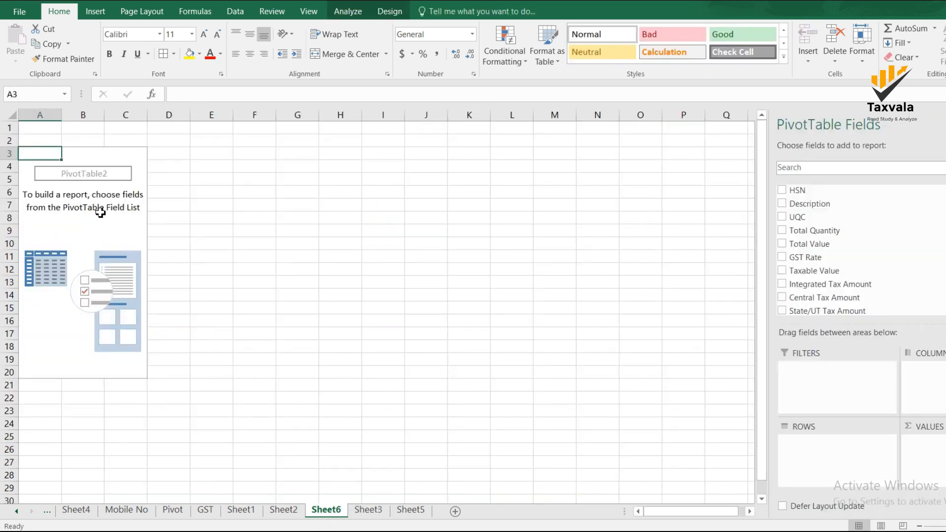
click(116, 220)
click(84, 183)
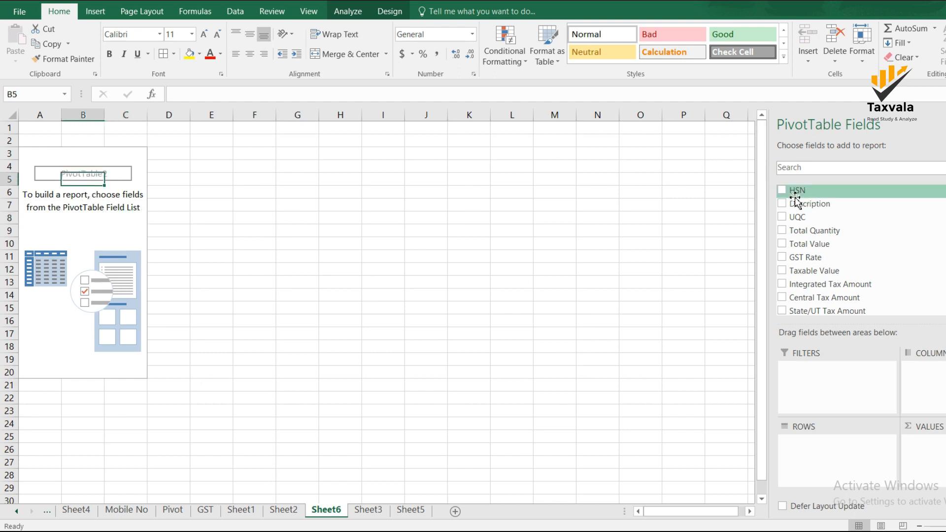
drag(791, 199, 828, 460)
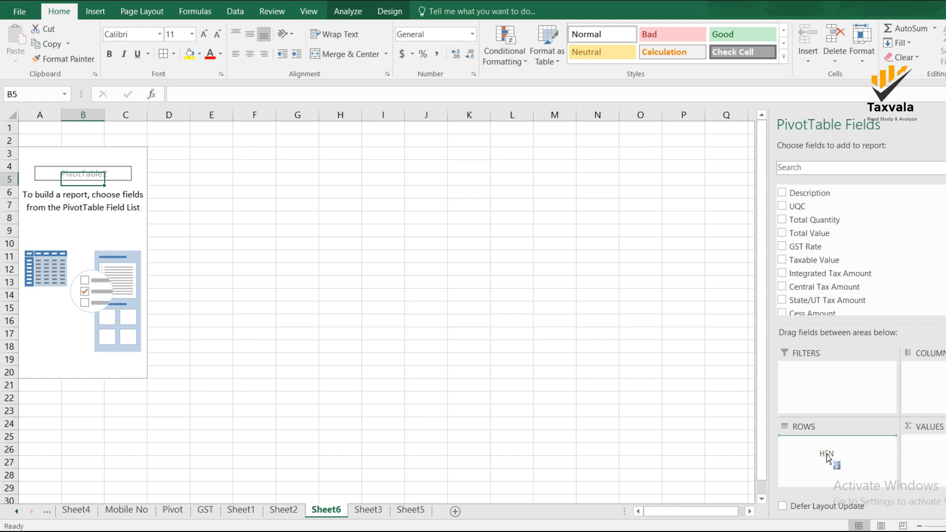
drag(828, 460, 831, 460)
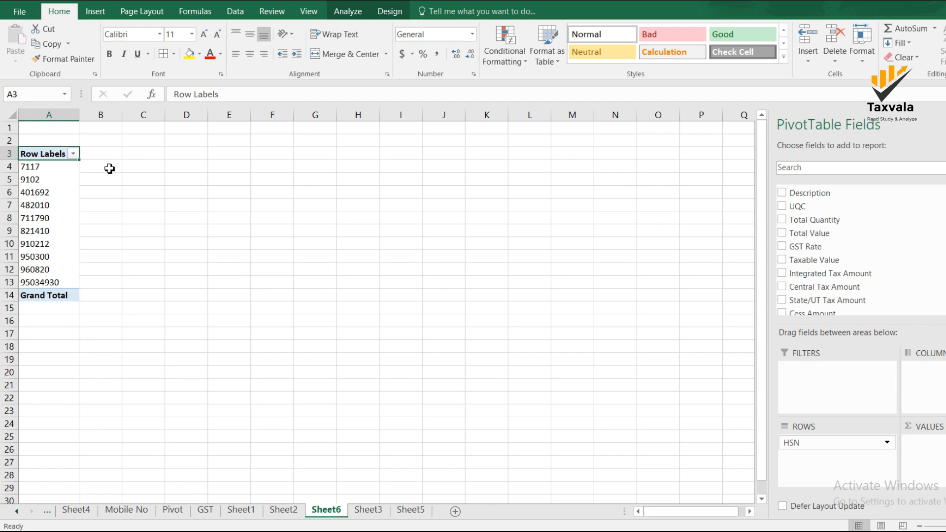
Add Taxable Value, Integrated Tax Amount and Central Tax Amount to the PivotTable's values area.
click(804, 261)
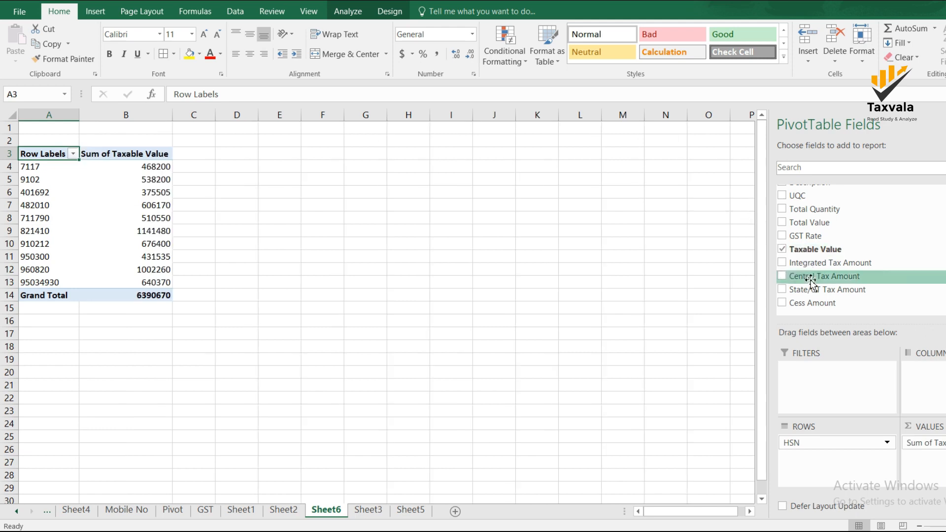
drag(816, 263, 917, 474)
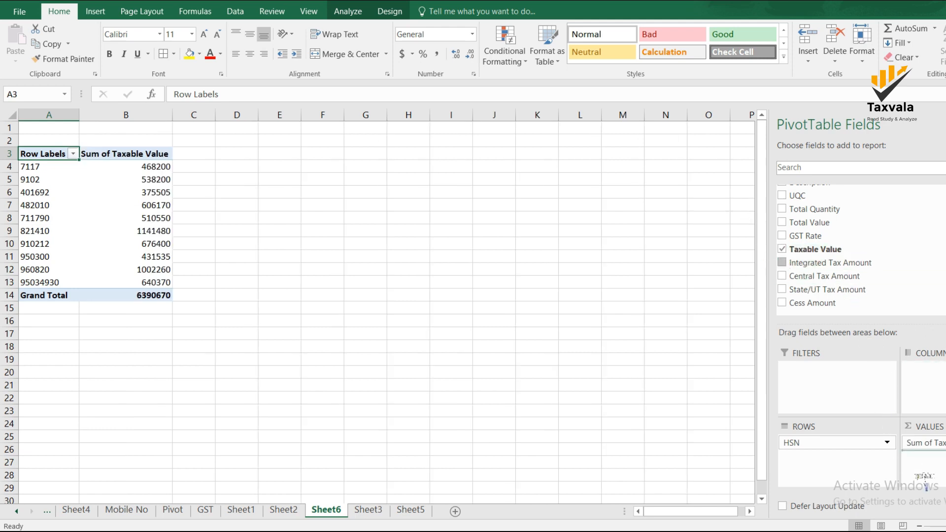
drag(945, 507, 937, 473)
click(302, 195)
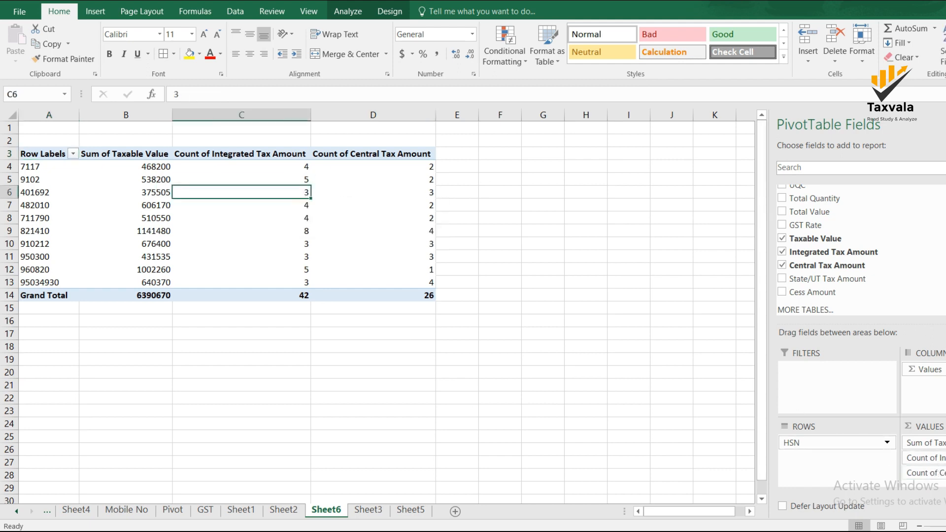
Change the Integrated Tax Amount value field to summarize by Sum.
click(924, 458)
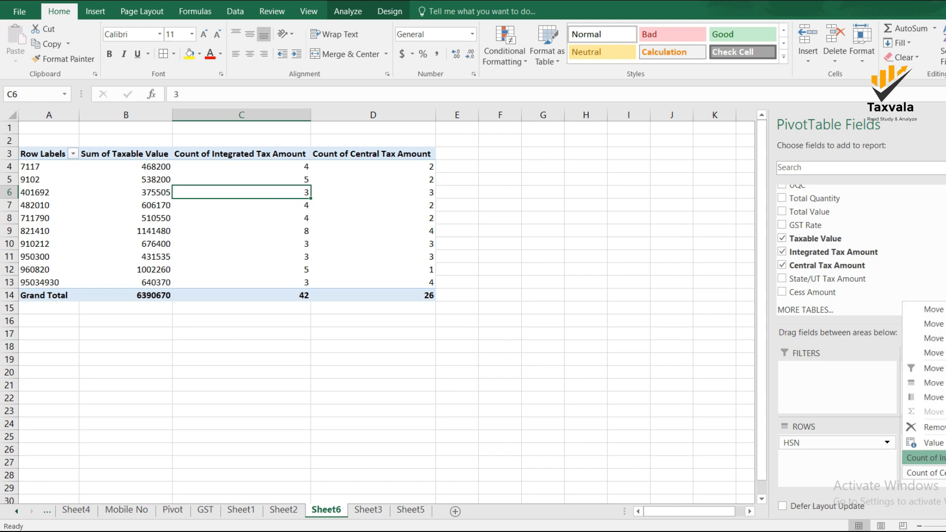
click(931, 443)
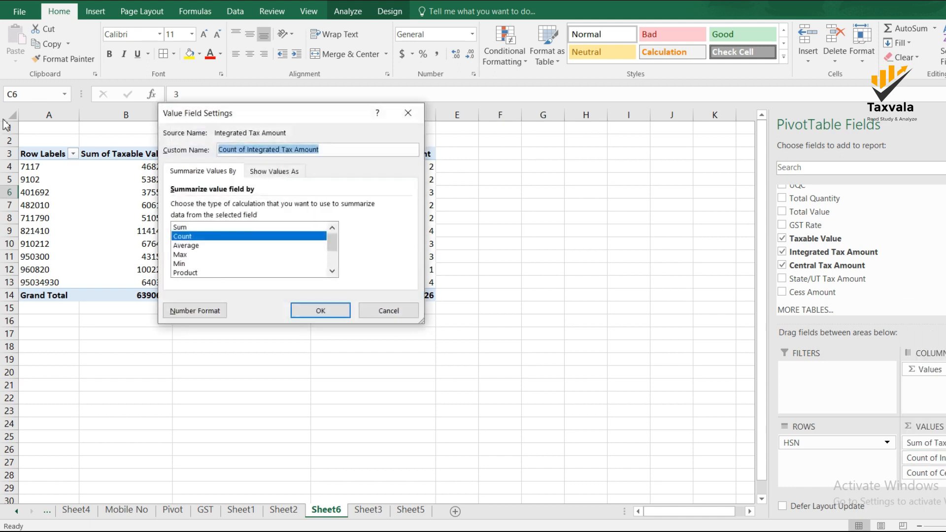
click(290, 228)
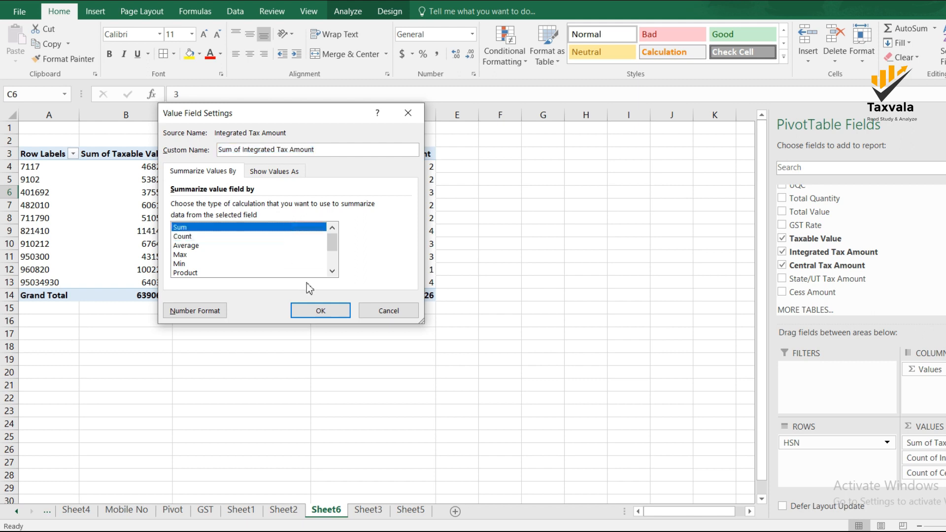
click(321, 311)
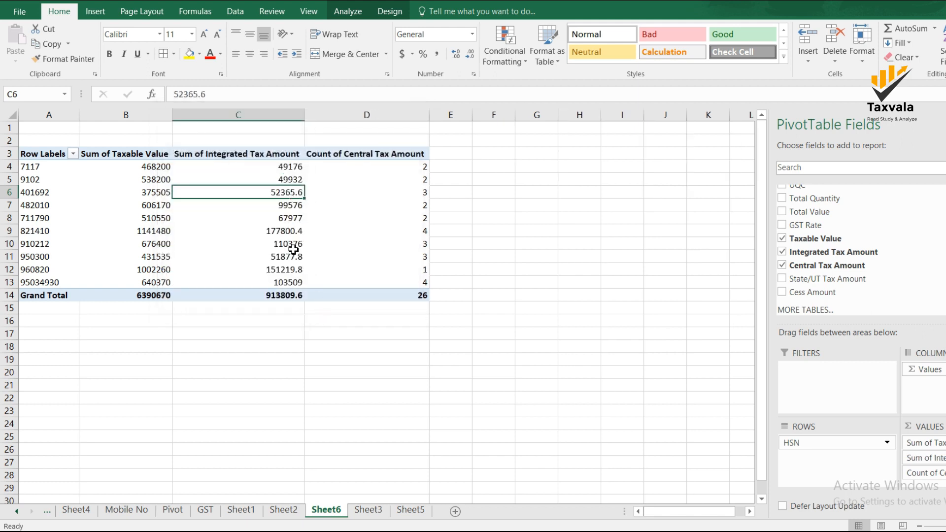
Change the Central Tax Amount value field to summarize by Sum.
click(925, 474)
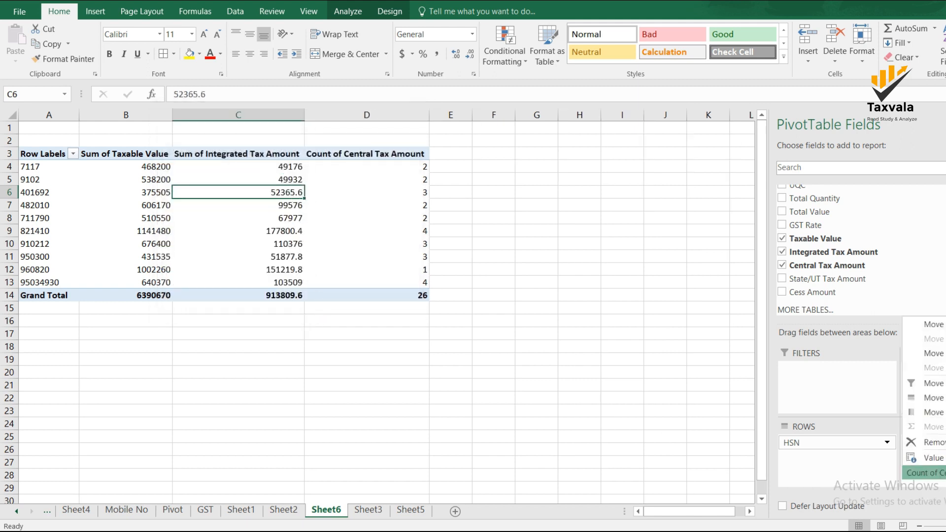
click(927, 458)
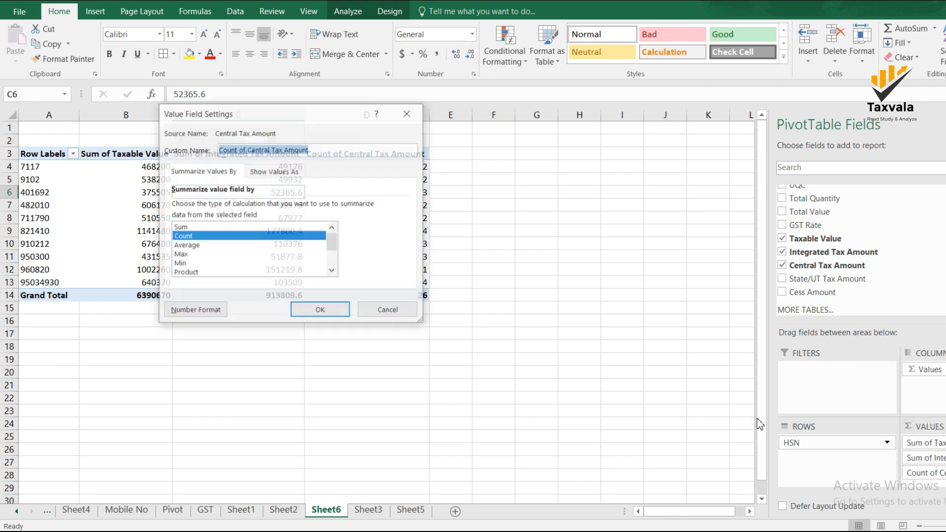
click(276, 227)
click(326, 311)
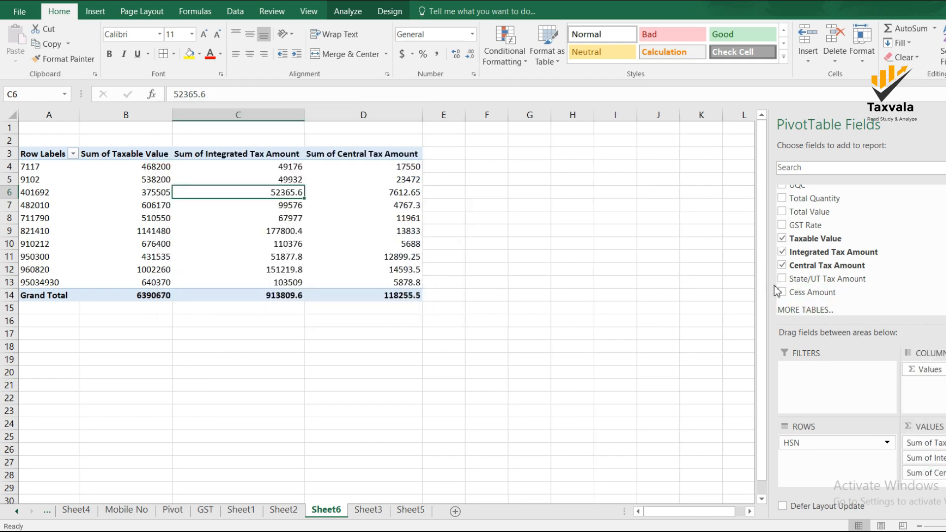
Add the State/UT Tax Amount field to the PivotTable's values area.
drag(798, 284, 941, 489)
scroll(549, 209, down, 2)
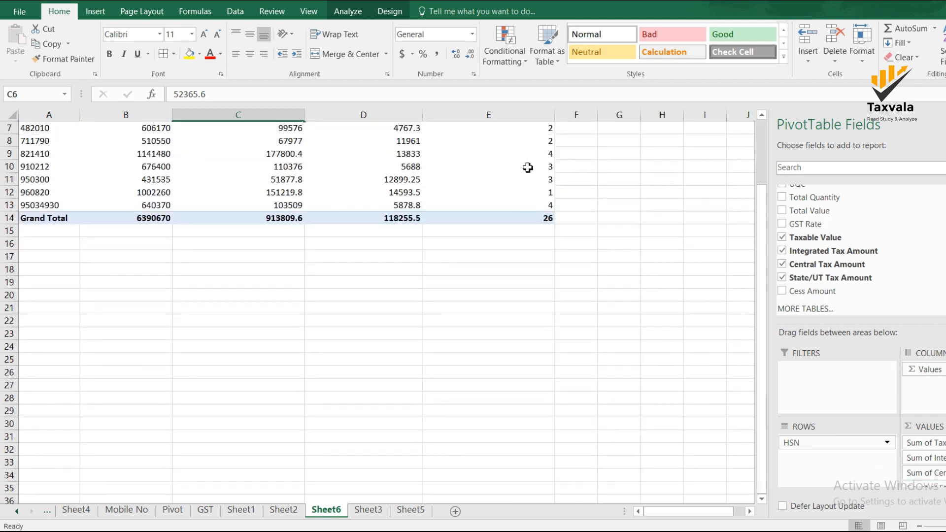
click(528, 166)
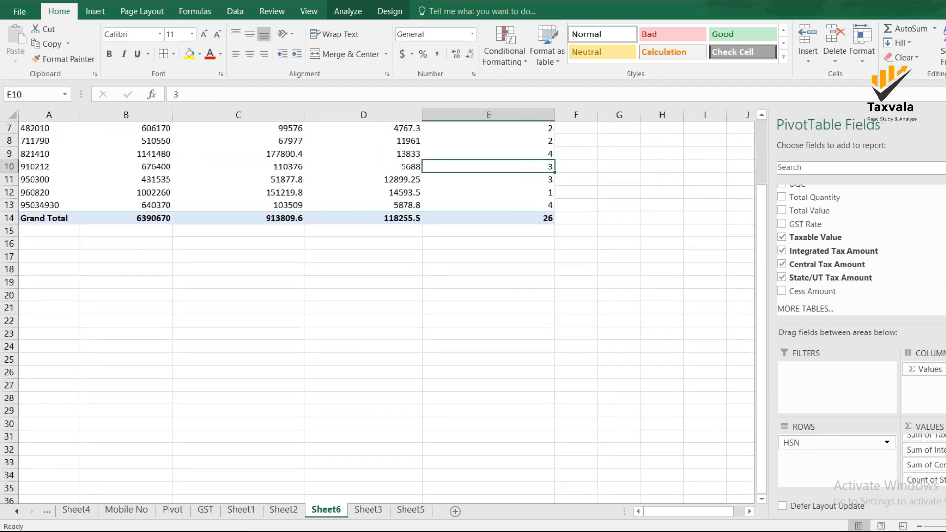
Change the State/UT Tax Amount value field to summarize by Sum.
click(929, 480)
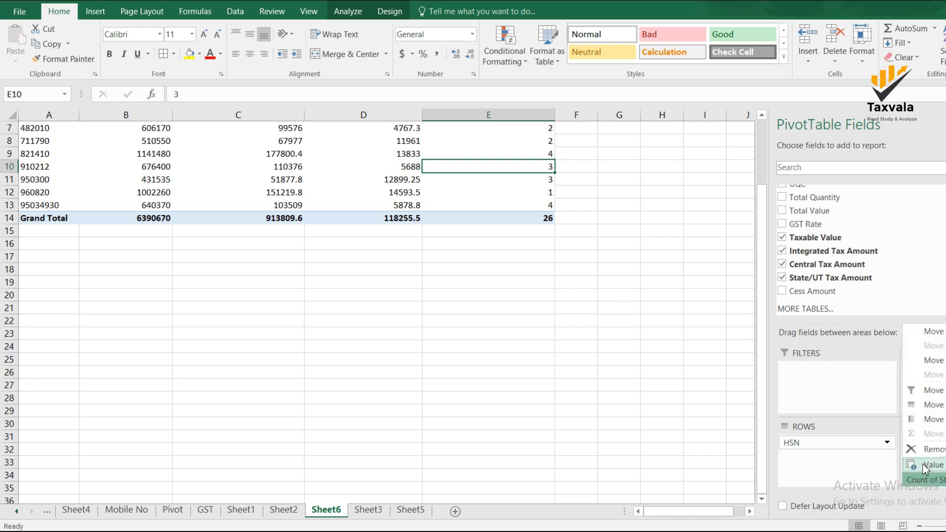
click(924, 467)
click(217, 228)
click(321, 310)
drag(237, 359, 47, 335)
click(51, 196)
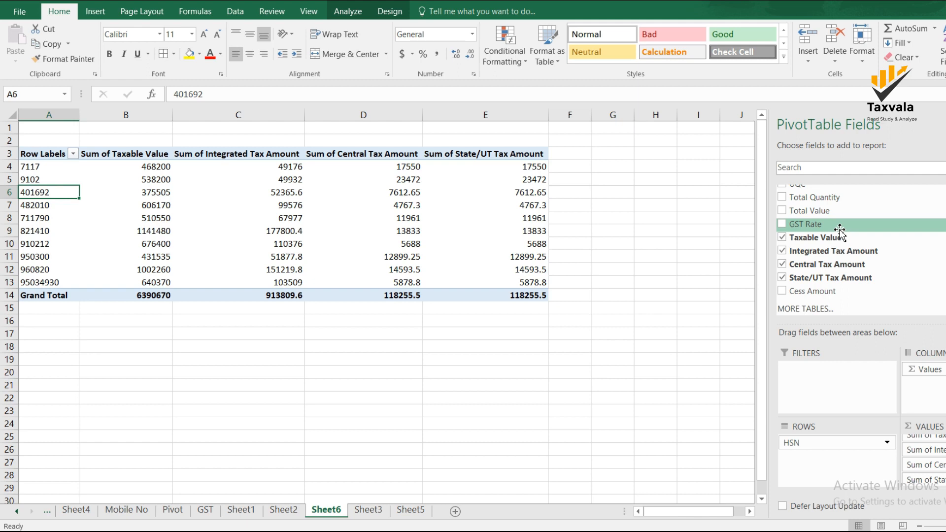
Add the GST Rate field below HSN in the PivotTable's rows area.
drag(839, 230, 816, 466)
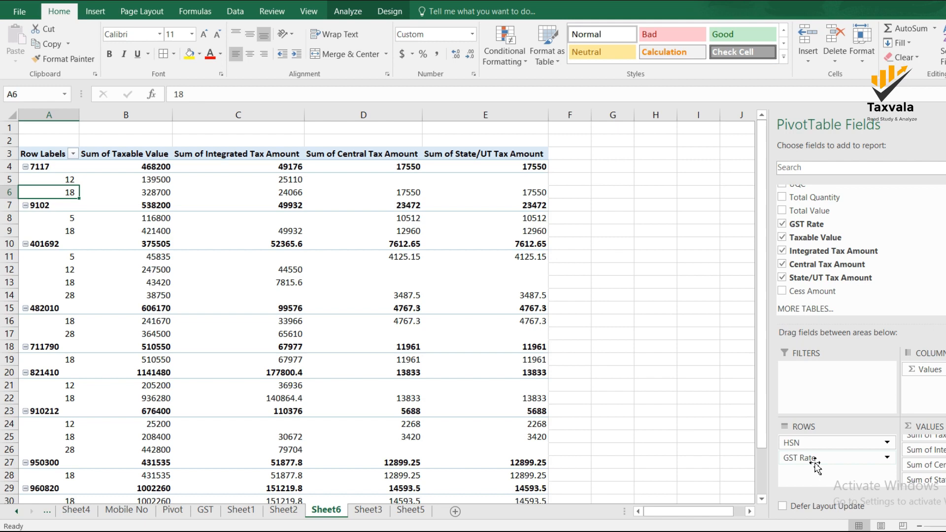
click(35, 168)
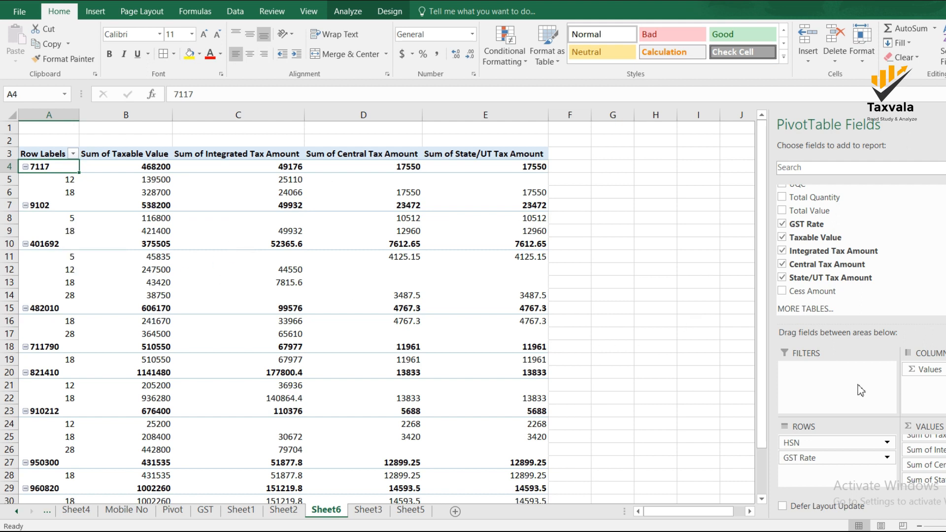
scroll(778, 217, down, 1)
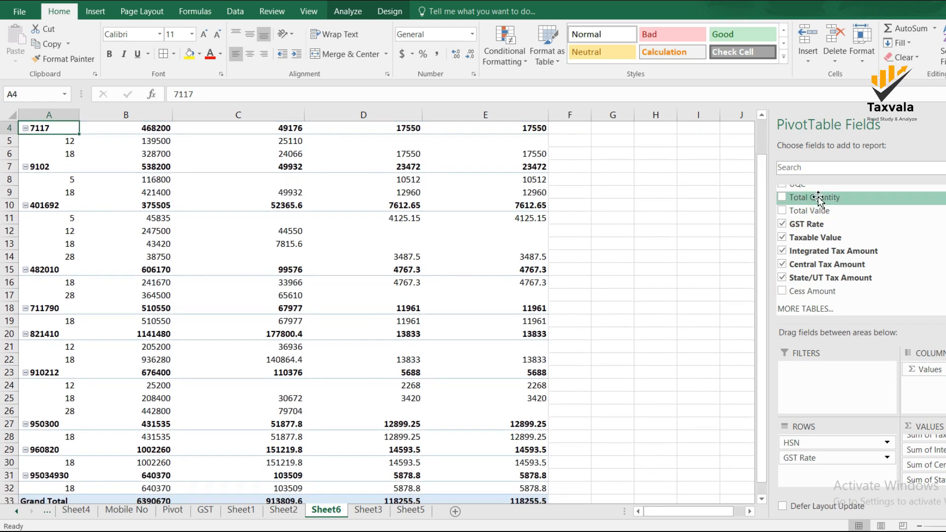
scroll(818, 199, up, 1)
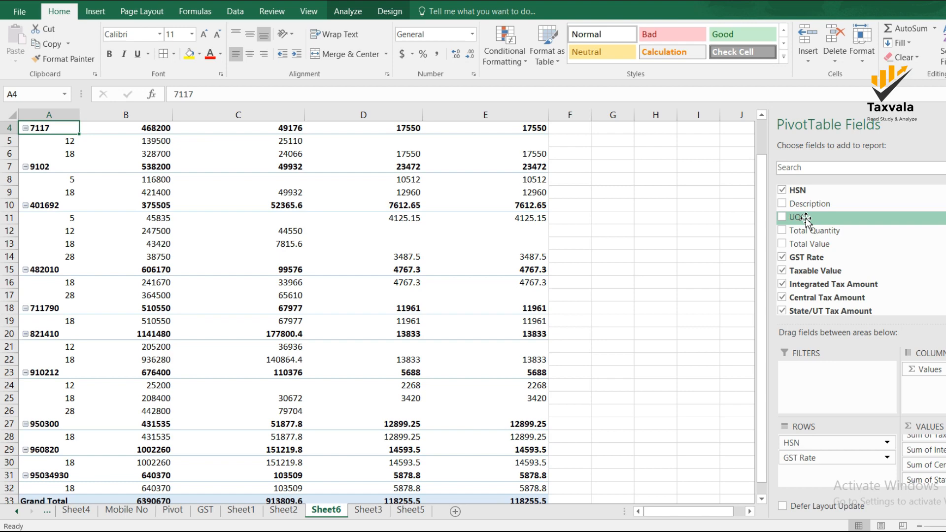
Add the UQC field between HSN and GST Rate in the PivotTable's rows area.
drag(806, 218, 831, 453)
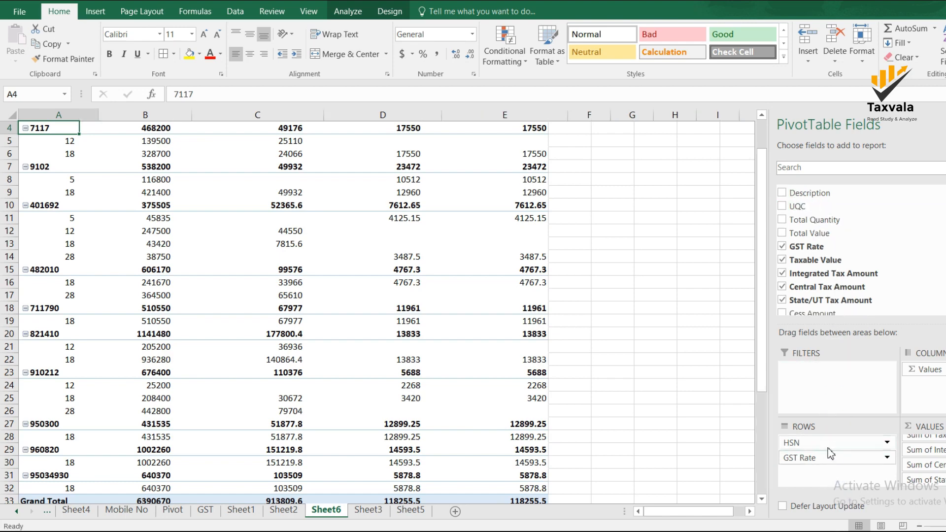
click(52, 141)
click(51, 227)
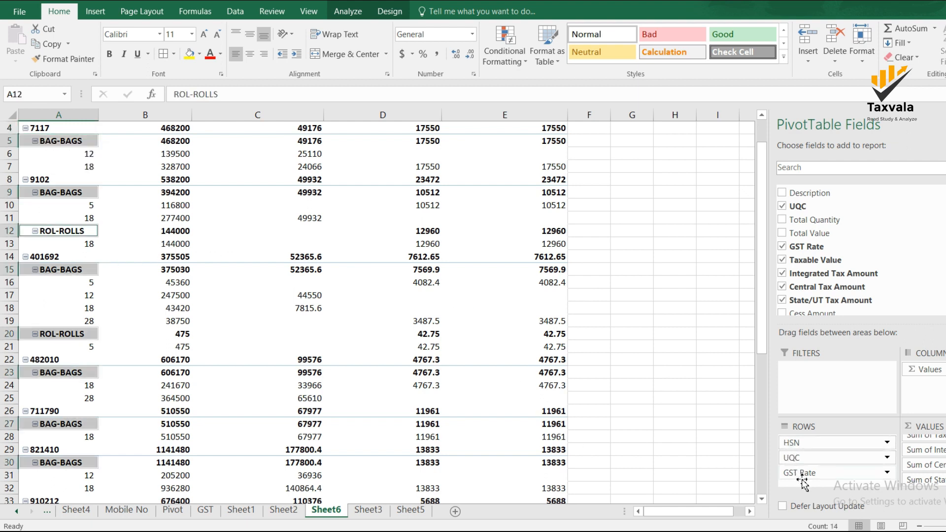
Move GST Rate above UQC in the rows area and back below it to compare the grouping.
drag(809, 474, 794, 458)
drag(112, 192, 116, 186)
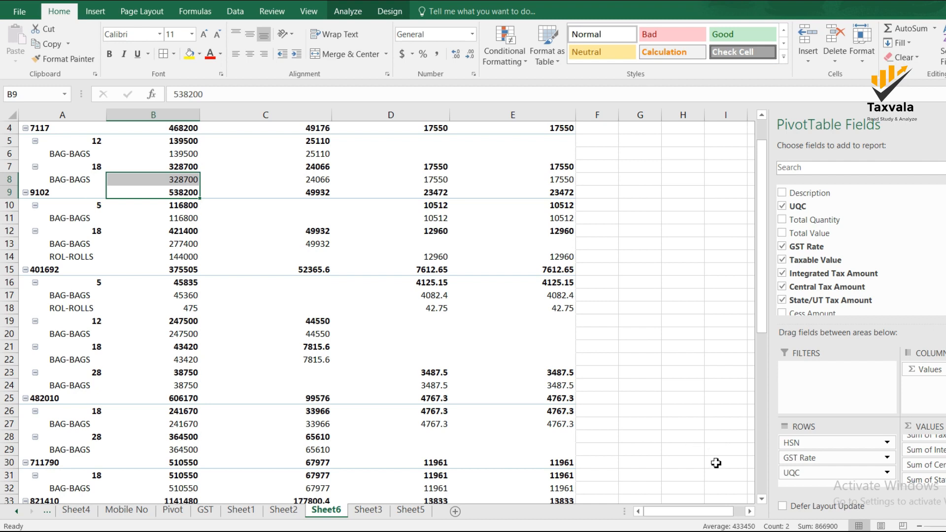
drag(824, 459, 816, 489)
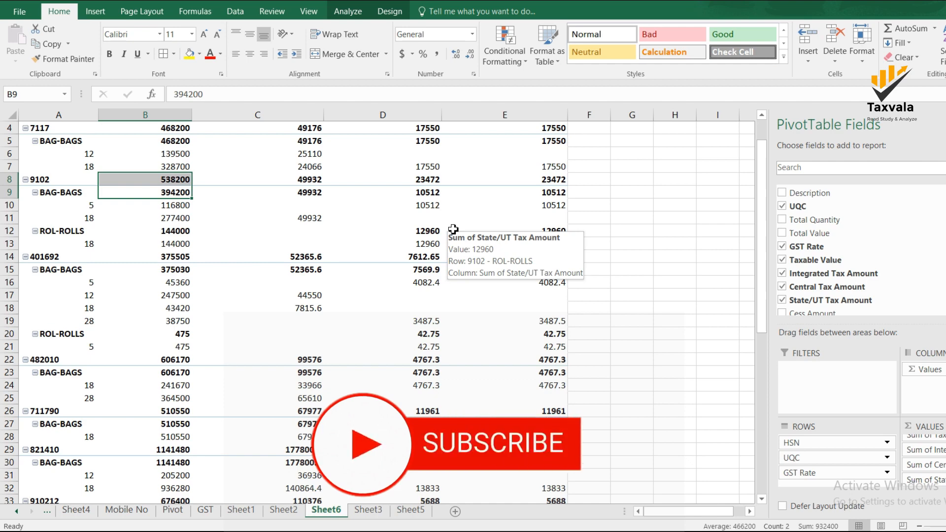
scroll(657, 277, up, 1)
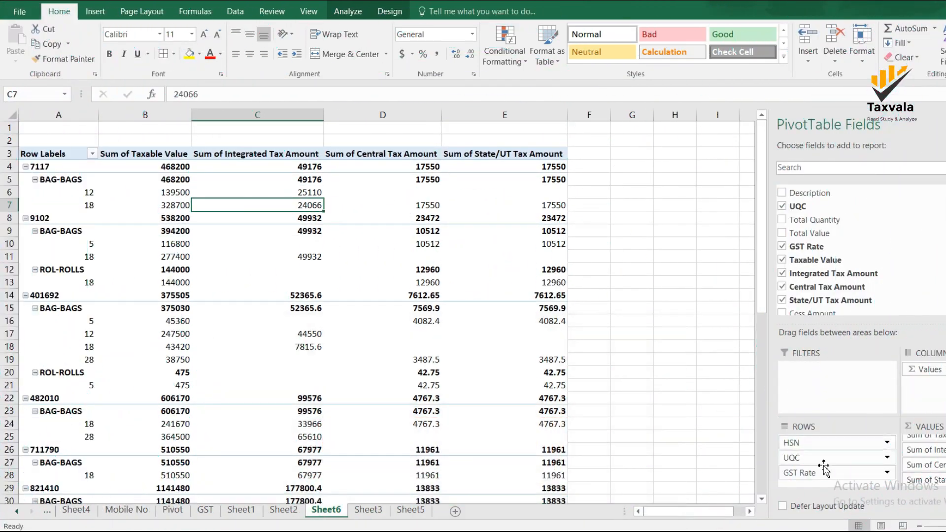
Remove the UQC and GST Rate fields from the PivotTable's rows area and select an empty cell below the table.
drag(825, 466, 833, 312)
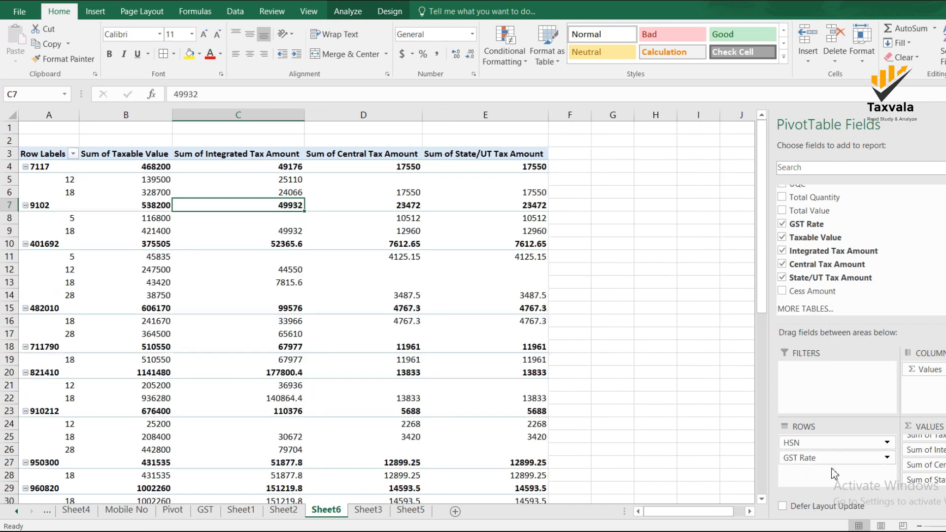
drag(831, 463, 828, 266)
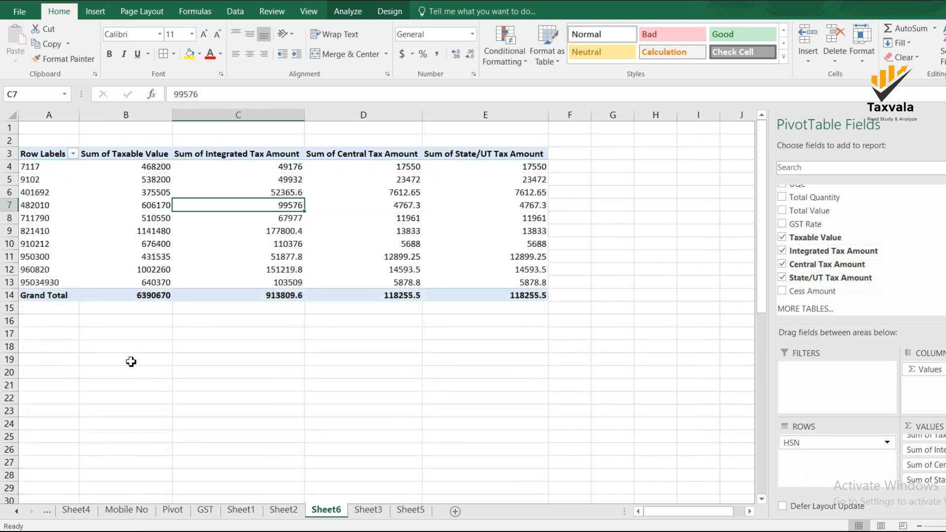
click(131, 362)
click(195, 208)
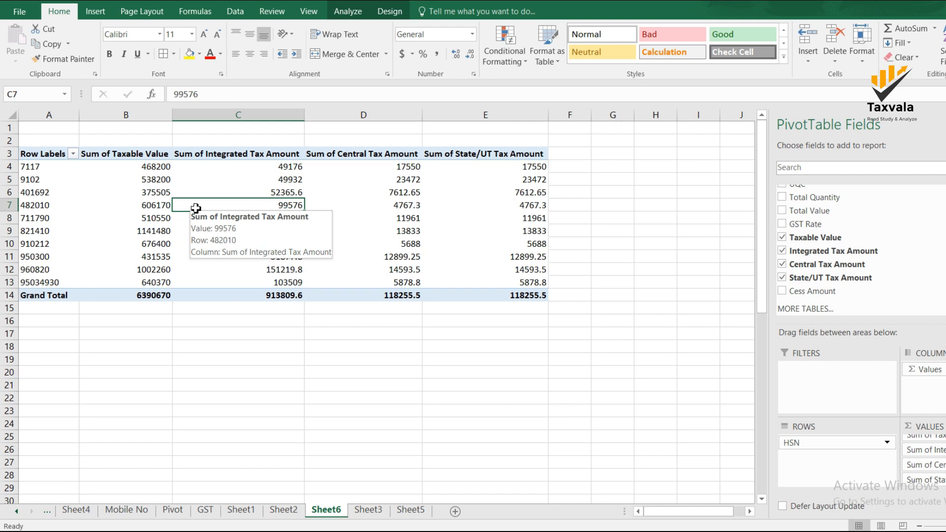
click(233, 340)
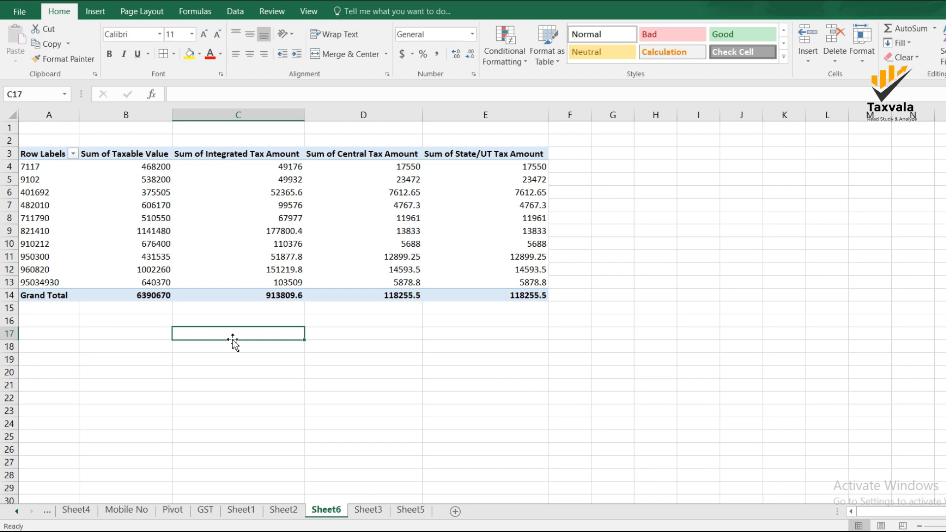